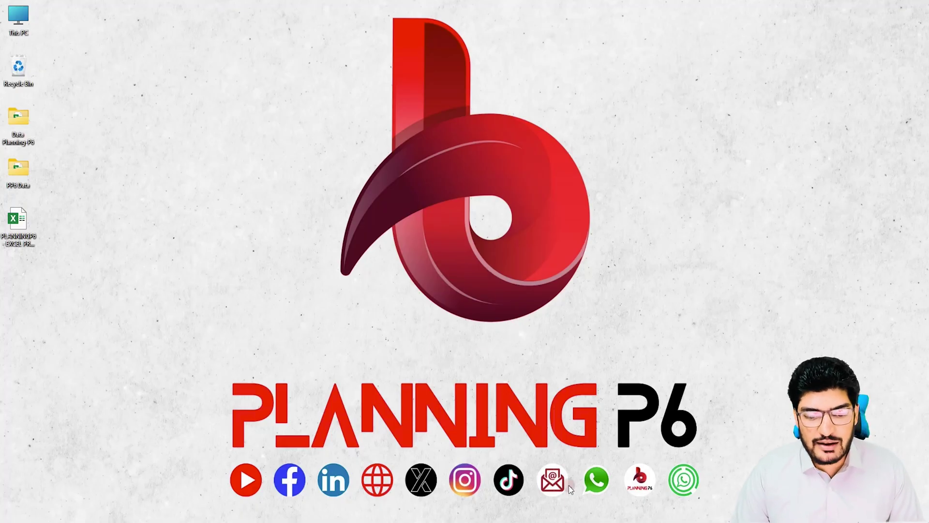
# - Switch to the PLANNINGP6 Excel progress update sheet and inspect the Actual Start lookup formula of the Project Start activity
pyautogui.click(553, 519)
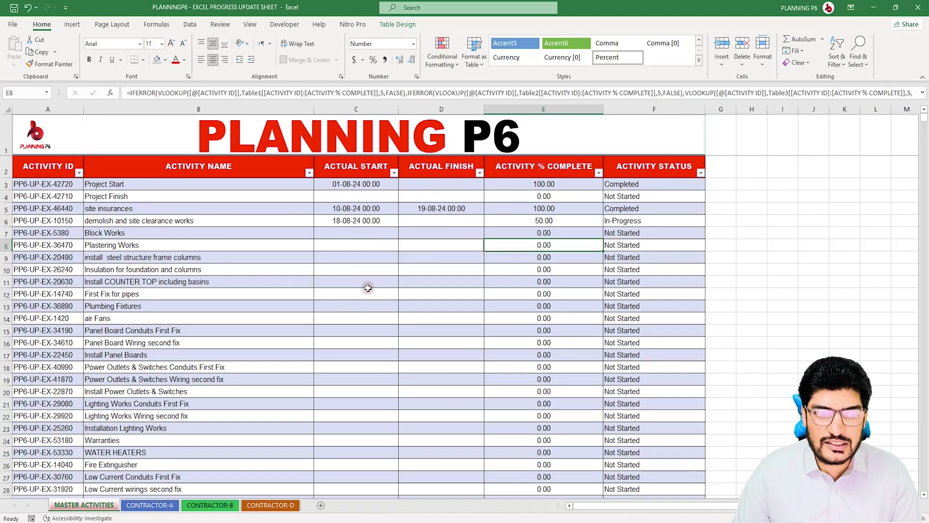
pyautogui.click(379, 185)
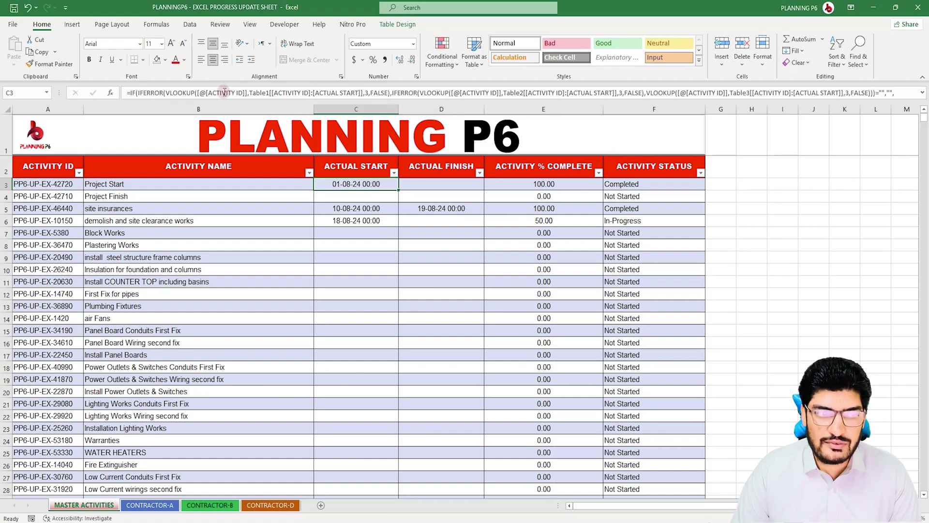
pyautogui.doubleClick(390, 187)
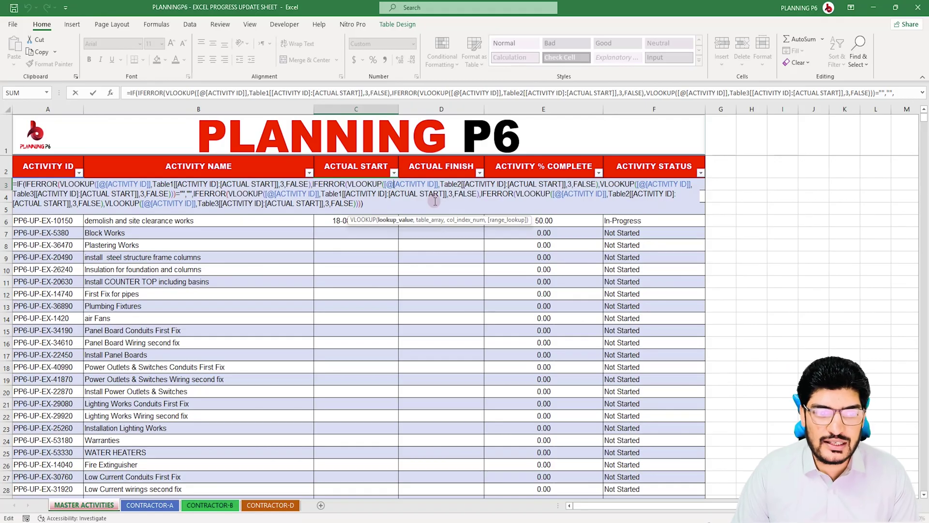
pyautogui.press('Escape')
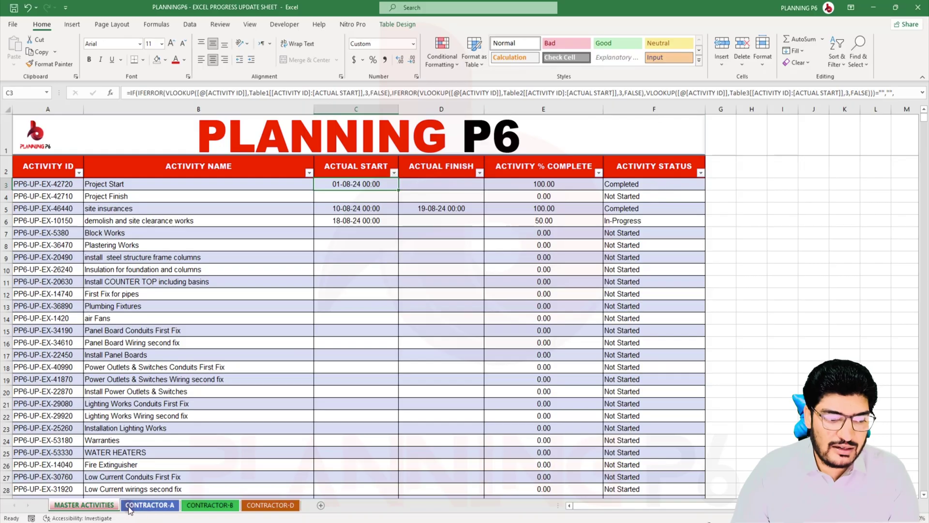
# - Look through the CONTRACTOR-A, CONTRACTOR-B and CONTRACTOR-D sheets and return to MASTER ACTIVITIES
pyautogui.click(150, 505)
pyautogui.click(210, 505)
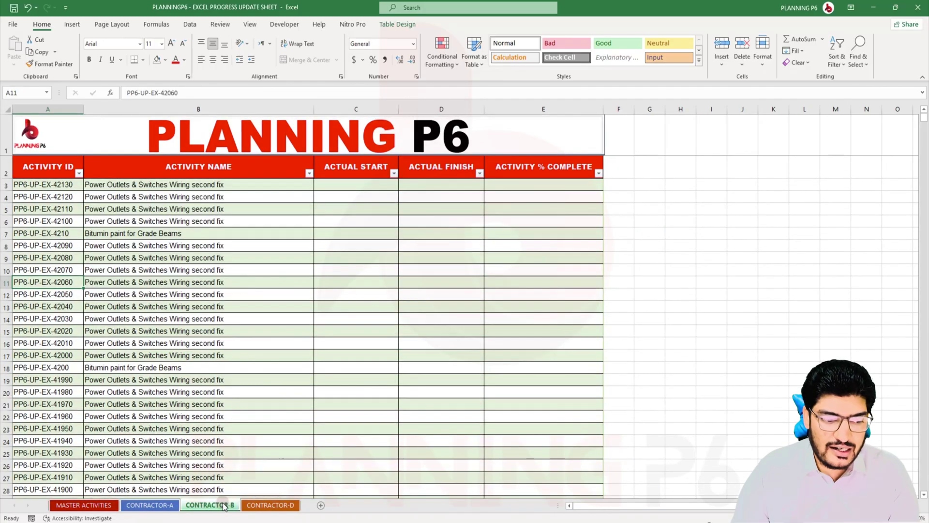
pyautogui.click(270, 506)
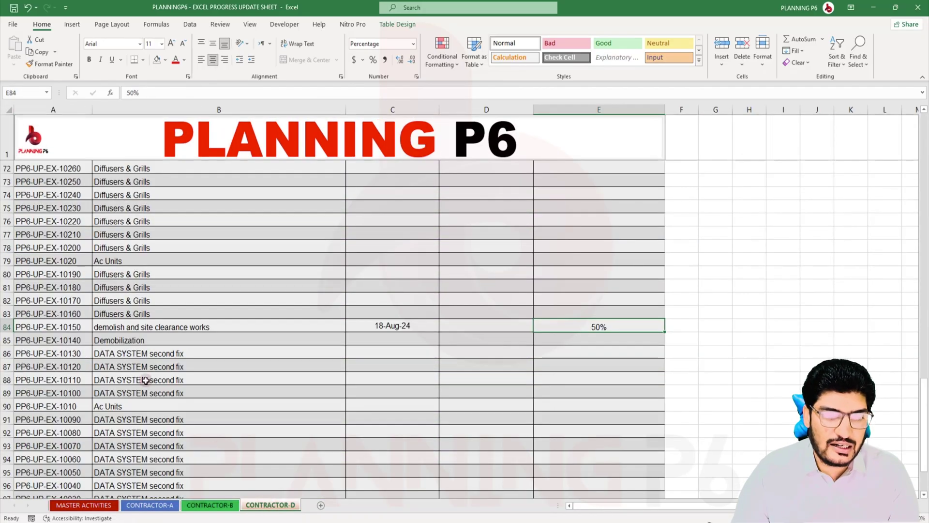
pyautogui.click(138, 507)
pyautogui.click(84, 505)
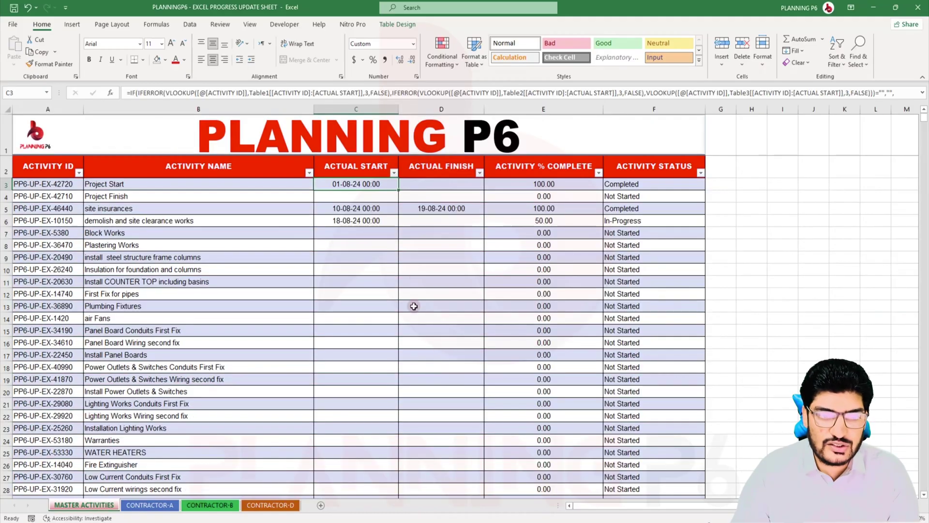
# - Filter the master table's Actual Start column to exclude blanks
pyautogui.click(394, 173)
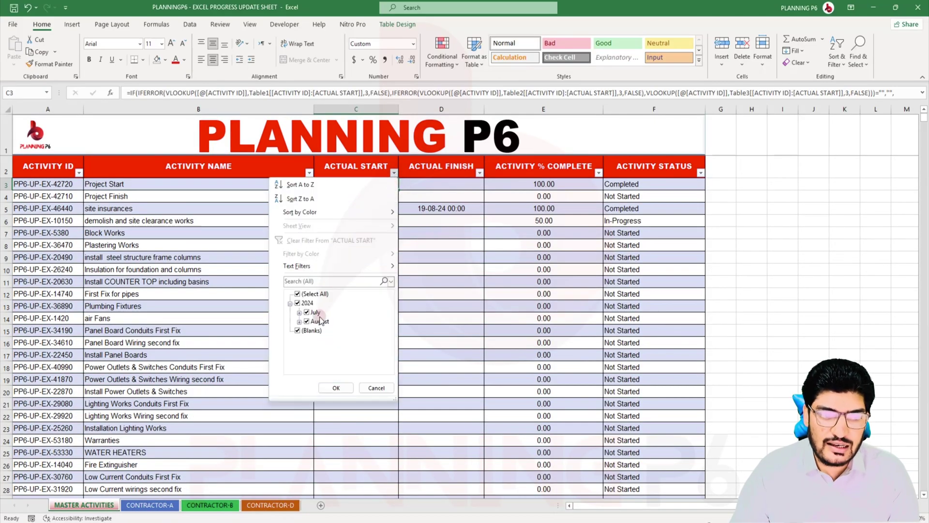
pyautogui.click(306, 333)
pyautogui.click(336, 388)
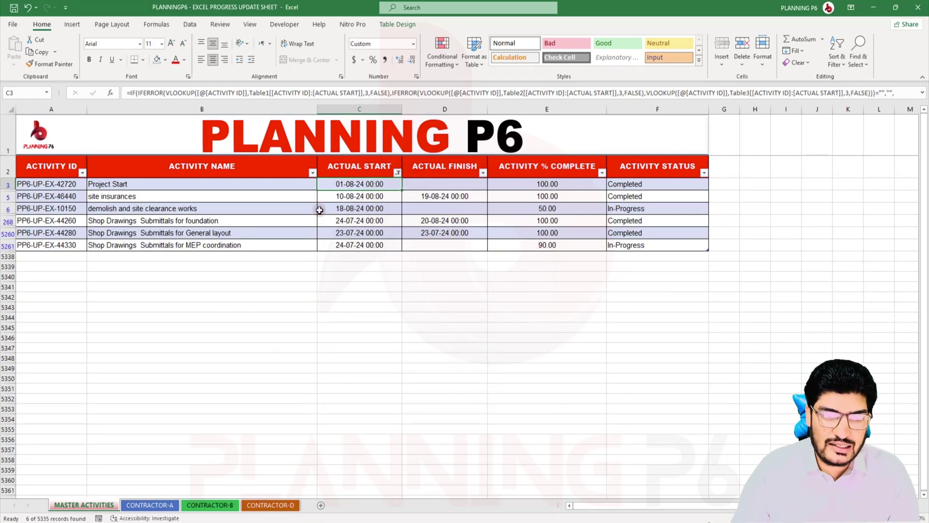
# - Examine the activity lists and progress entries on the CONTRACTOR-A and CONTRACTOR-D sheets
pyautogui.click(163, 505)
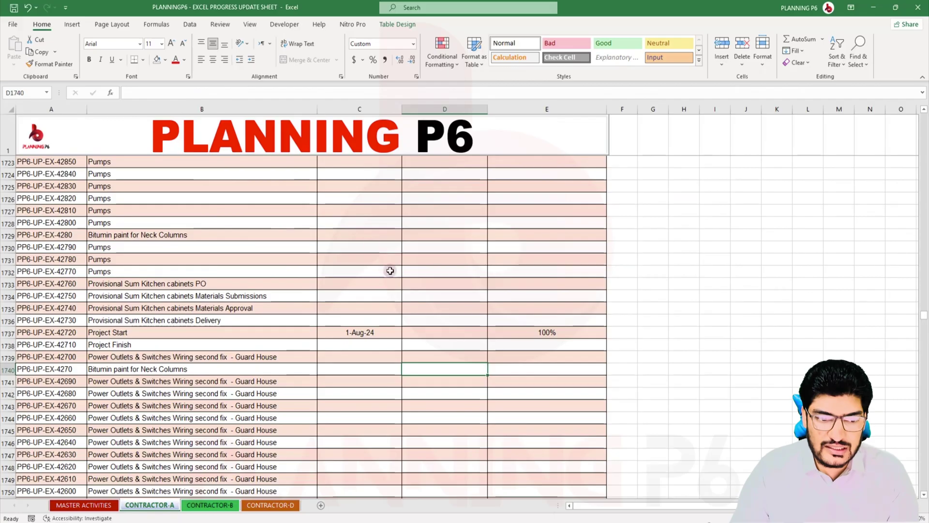
pyautogui.click(421, 375)
pyautogui.moveTo(924, 315); pyautogui.dragTo(924, 115)
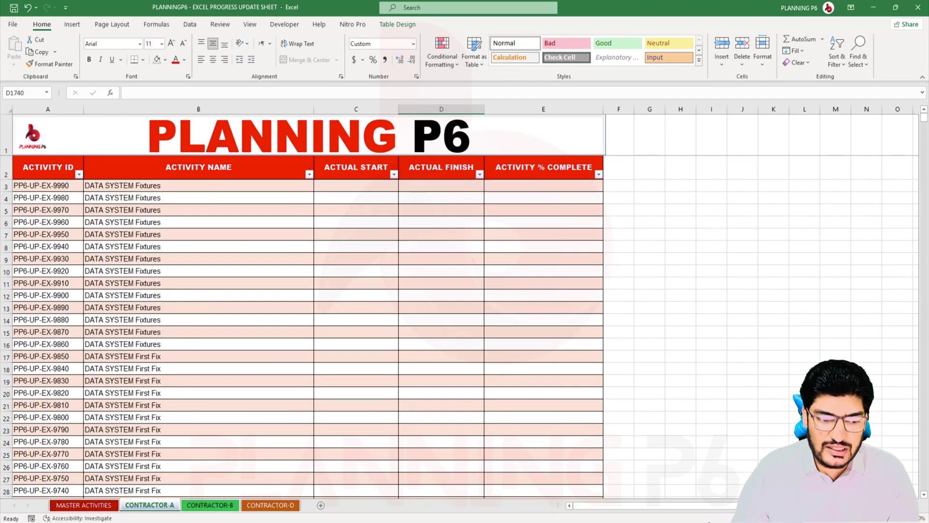
pyautogui.click(264, 505)
pyautogui.scroll(16, 499, 317)
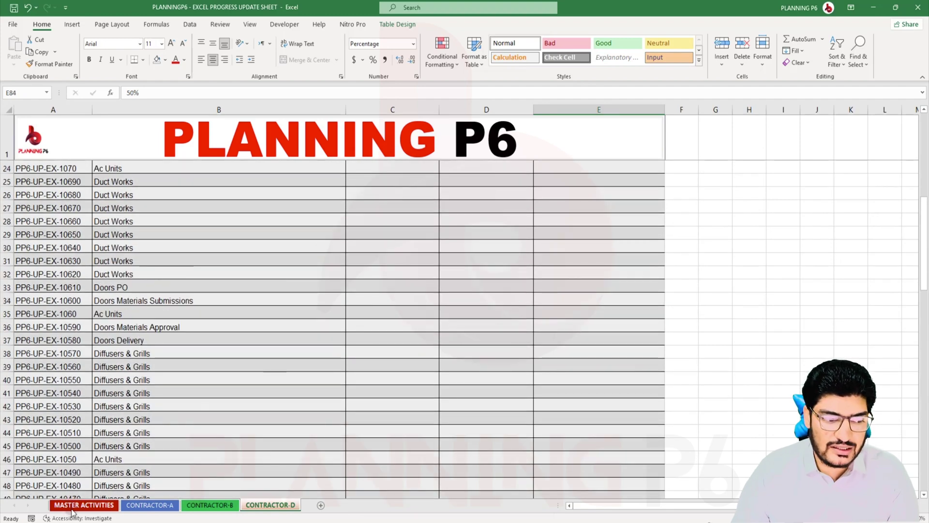
# - Return to the MASTER ACTIVITIES sheet and clear the filter from the Actual Start column
pyautogui.click(72, 507)
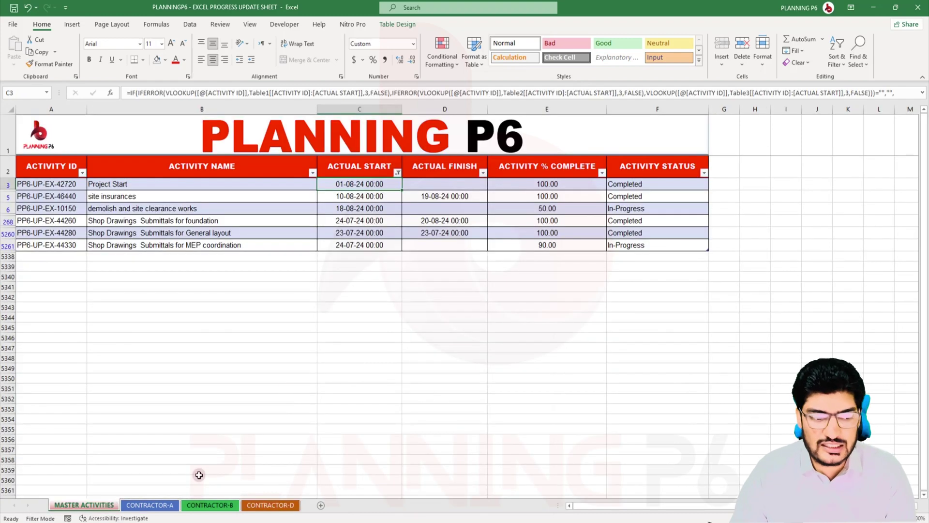
pyautogui.click(398, 172)
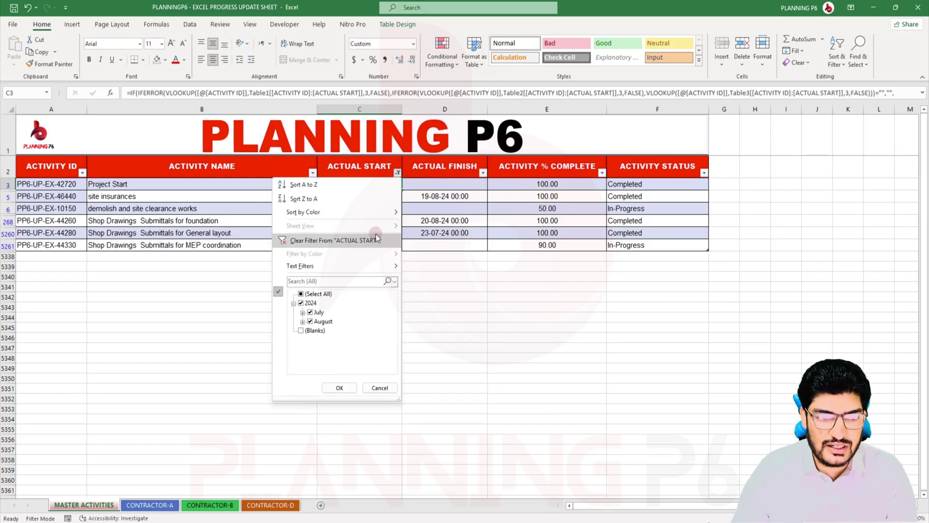
pyautogui.click(372, 237)
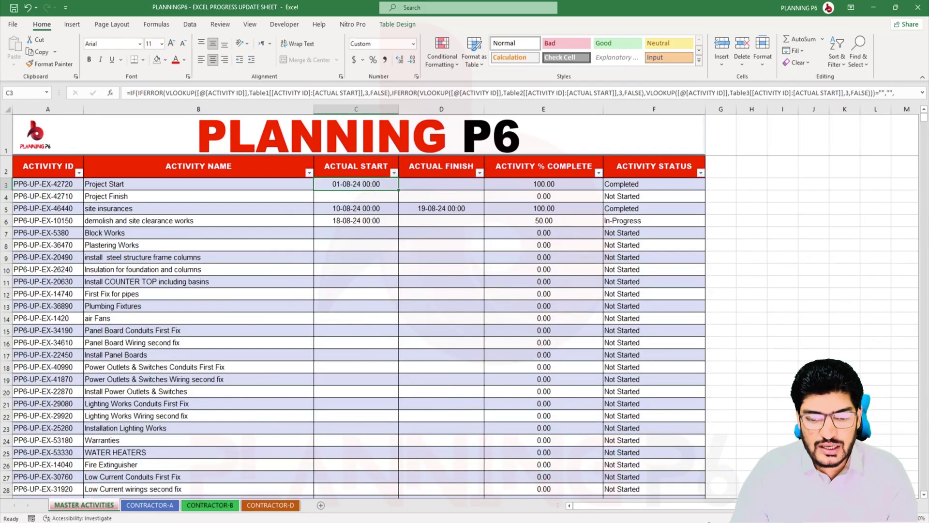
# - Switch to Primavera P6 and select project PP6-25-027 in the Projects view
pyautogui.moveTo(657, 522)
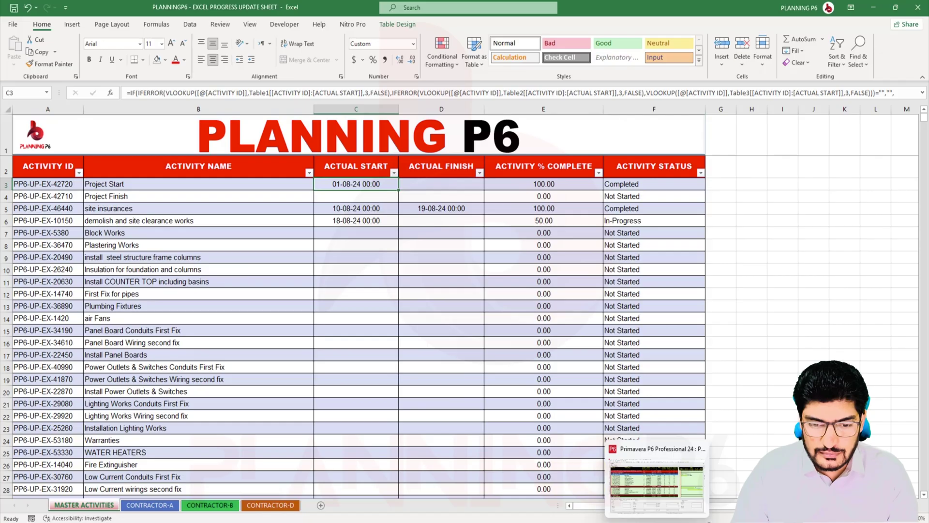
pyautogui.click(656, 481)
pyautogui.click(25, 60)
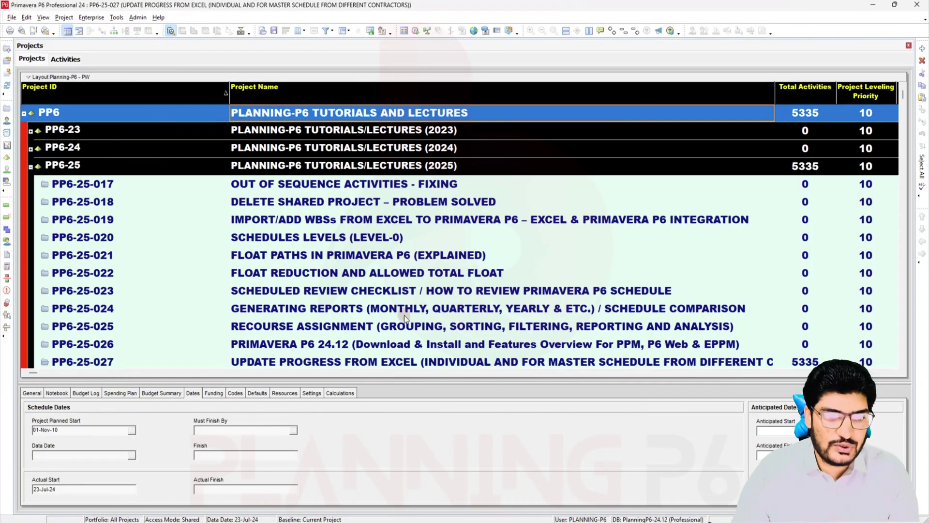
pyautogui.scroll(-2, 335, 259)
pyautogui.click(342, 275)
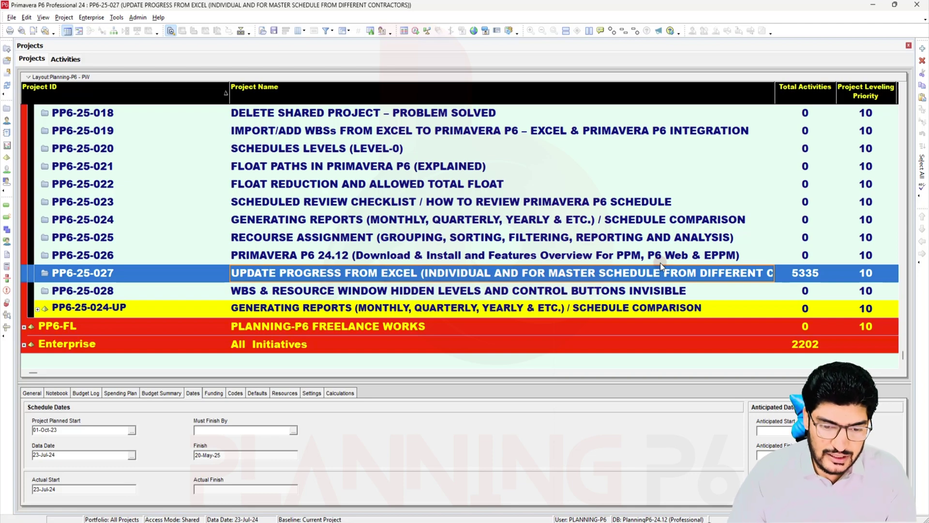
# - Switch back to Excel and try to apply the custom number format dd-mm-yy 08:mm to the site insurances actual start
pyautogui.click(600, 520)
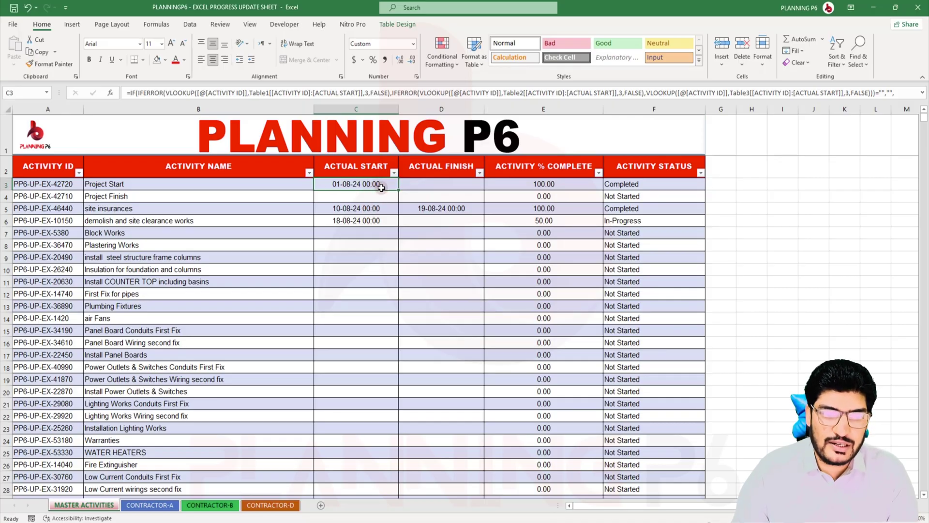
pyautogui.click(365, 210)
pyautogui.rightClick(366, 210)
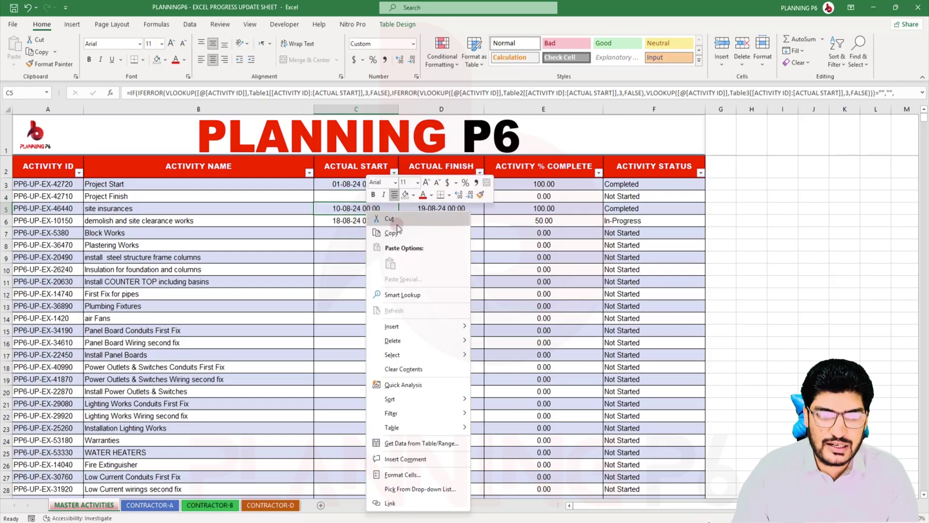
pyautogui.click(405, 474)
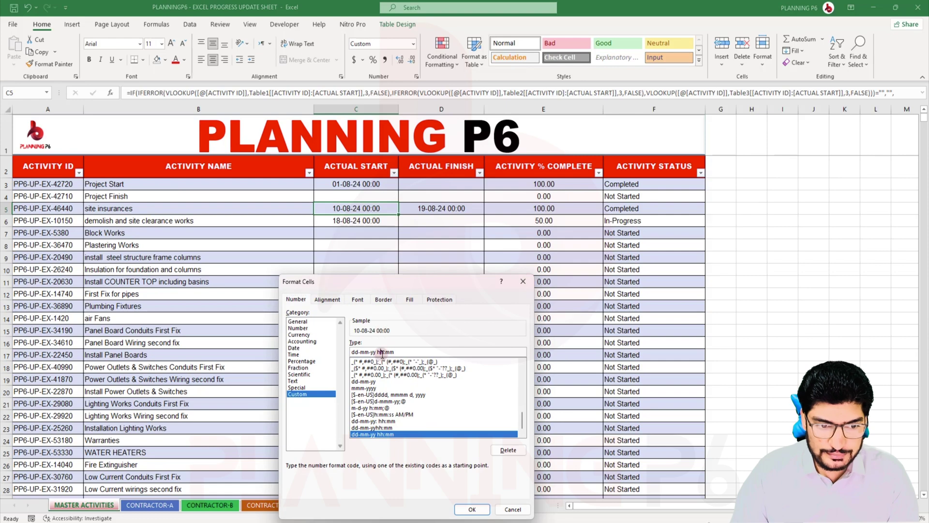
pyautogui.press('BackSpace')
pyautogui.press('BackSpace')
pyautogui.write('08')
pyautogui.click(472, 509)
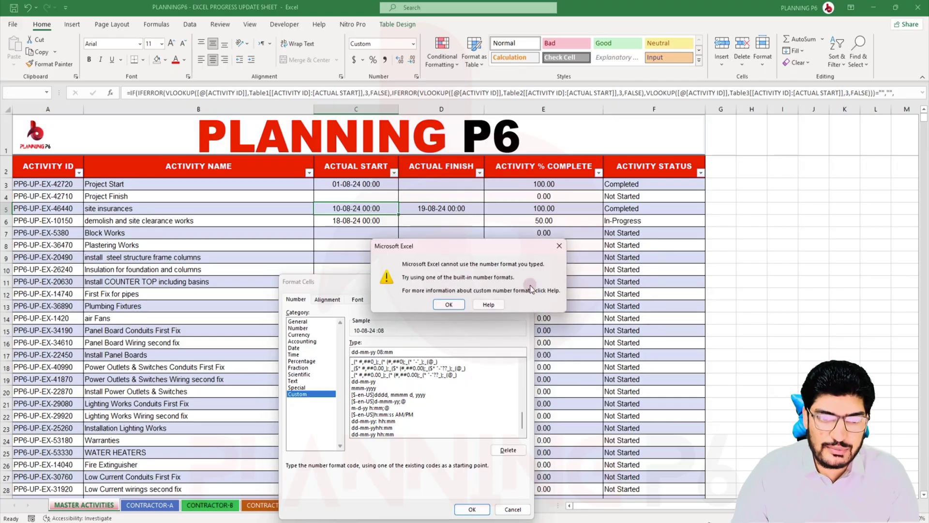
pyautogui.click(559, 245)
pyautogui.click(524, 281)
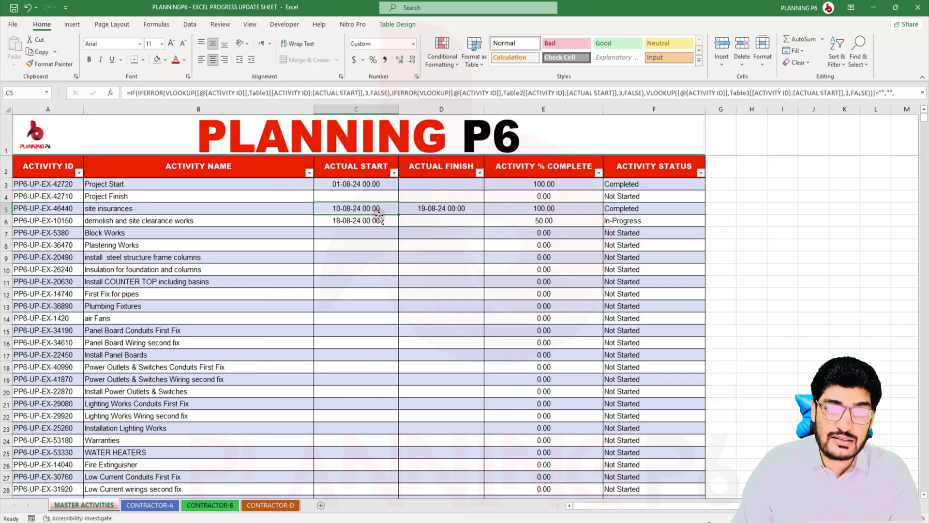
# - Look through the three contractor sheets and the activity list on CONTRACTOR-A
pyautogui.click(149, 505)
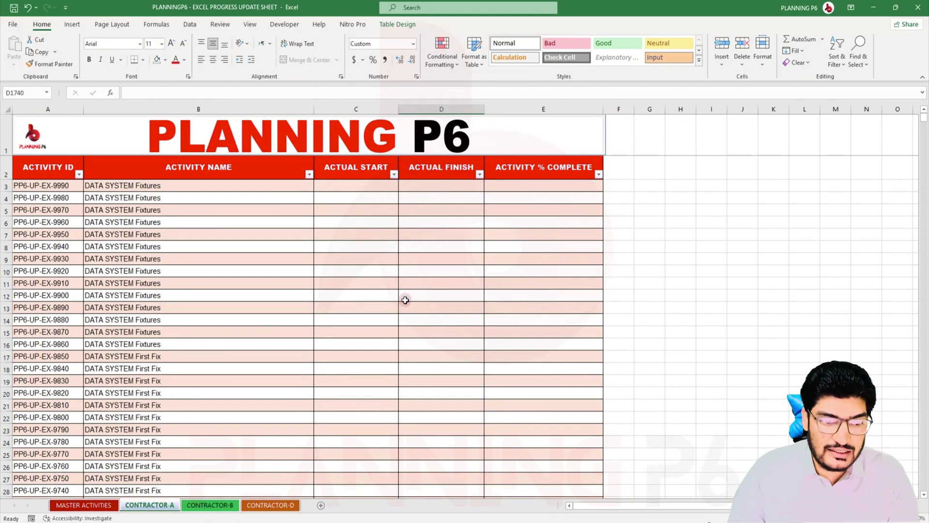
pyautogui.click(210, 505)
pyautogui.click(270, 504)
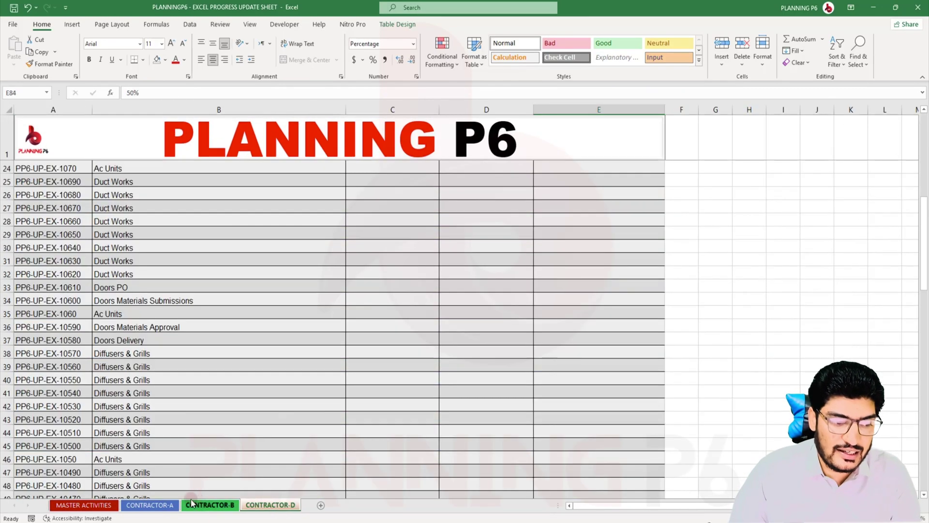
pyautogui.click(170, 505)
pyautogui.scroll(-19, 600, 344)
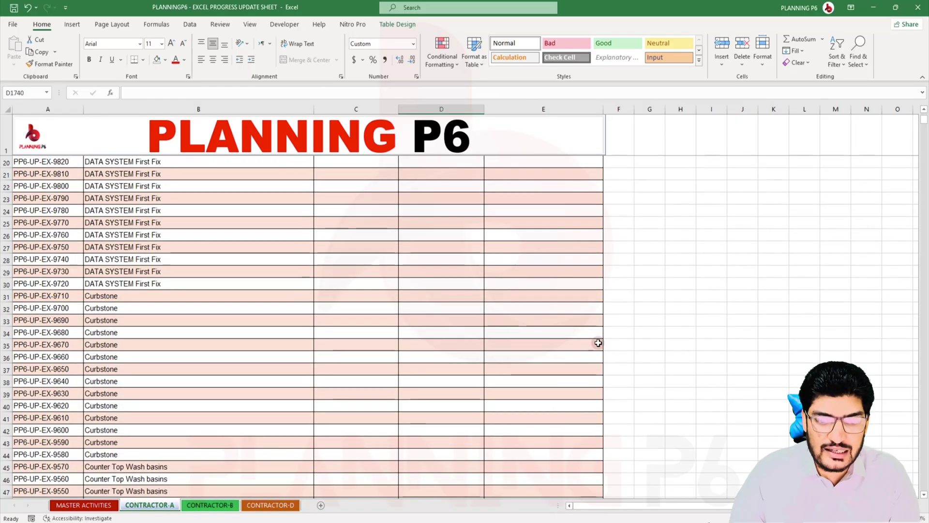
pyautogui.scroll(8, 598, 343)
# - Examine the demolish and site clearance works progress on the CONTRACTOR-D sheet and return to MASTER ACTIVITIES
pyautogui.click(270, 504)
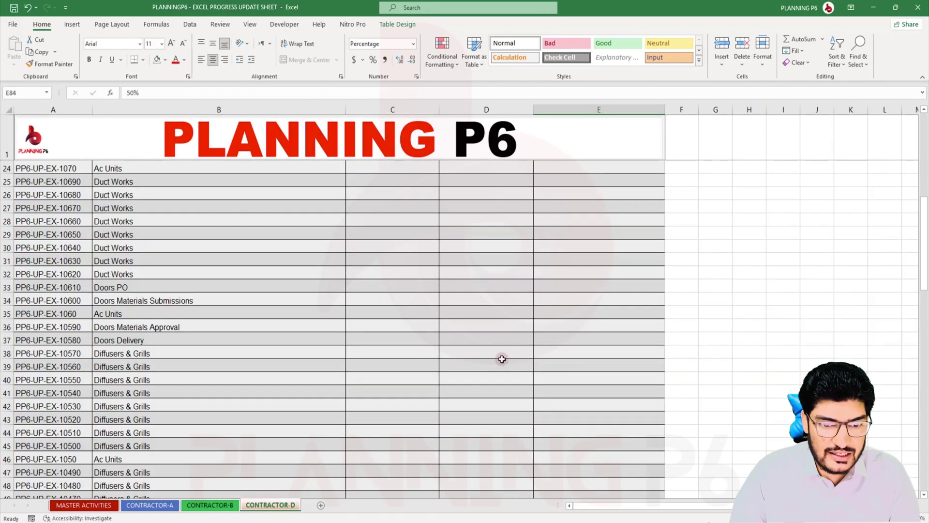
pyautogui.scroll(-5, 502, 358)
pyautogui.scroll(5, 502, 359)
pyautogui.scroll(-20, 498, 392)
pyautogui.scroll(2, 498, 378)
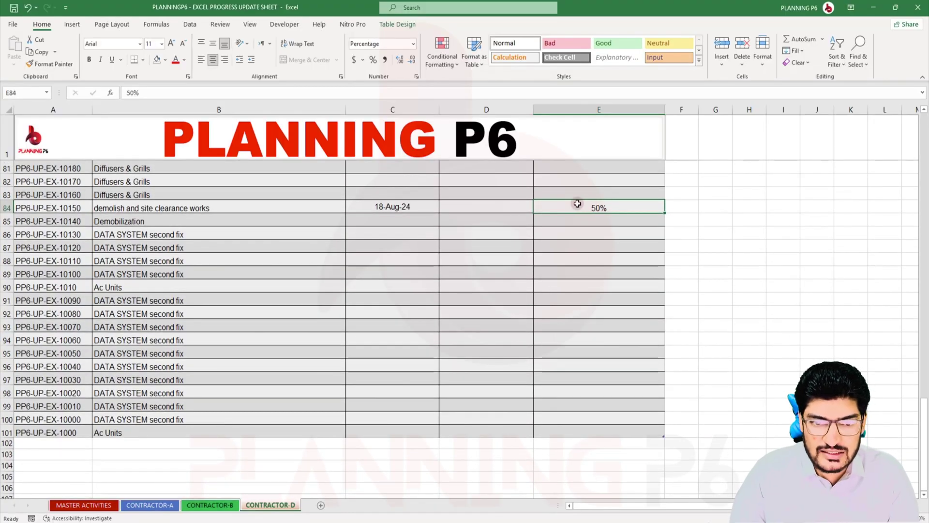
pyautogui.click(90, 518)
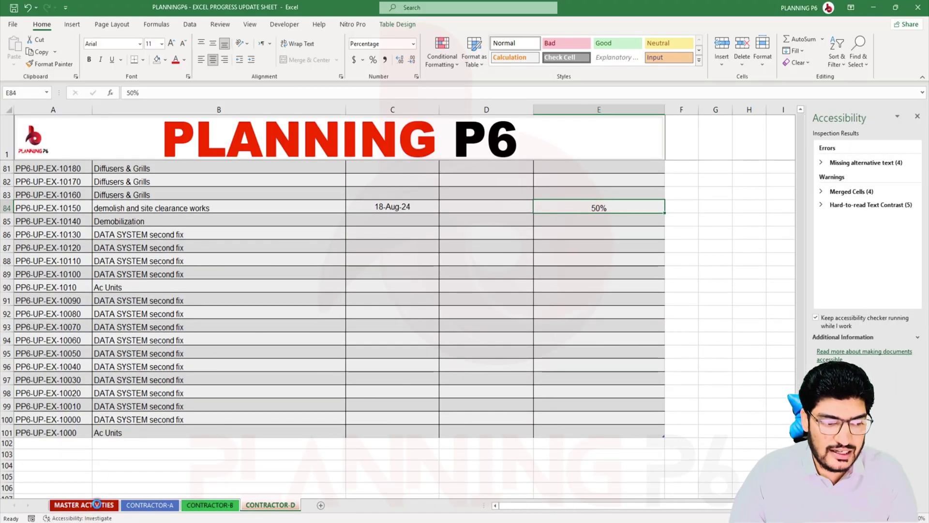
pyautogui.click(83, 505)
pyautogui.click(916, 116)
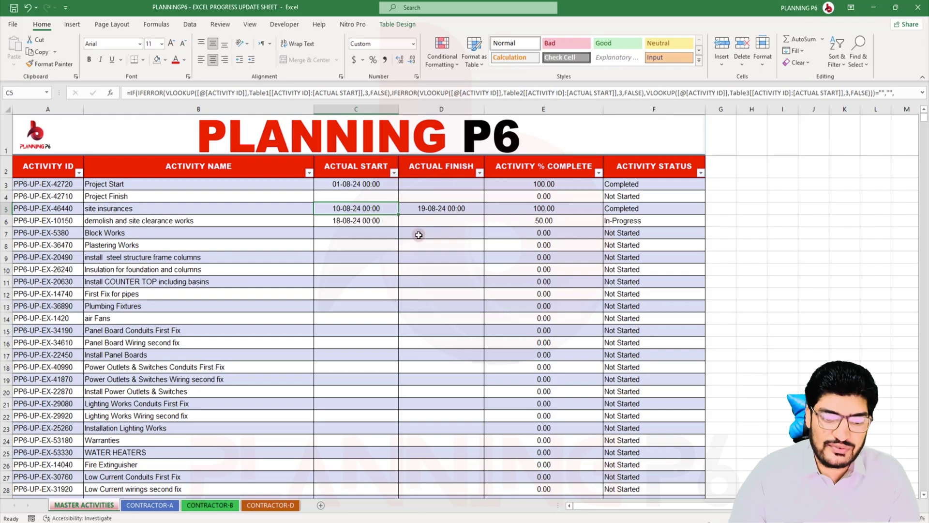
# - Switch to Primavera P6 and open the activities of project PP6-25-027, including a second Activities view
pyautogui.hotkey('alt', 'Tab')
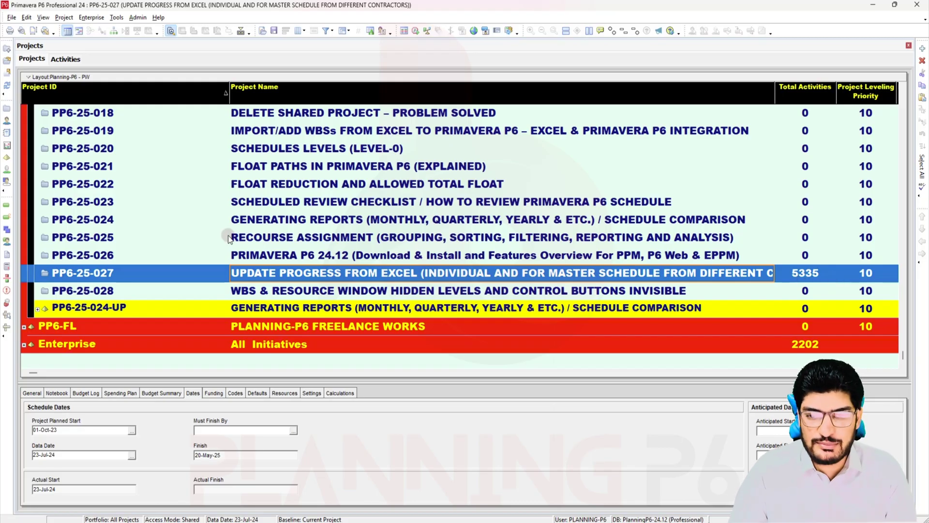
pyautogui.click(73, 57)
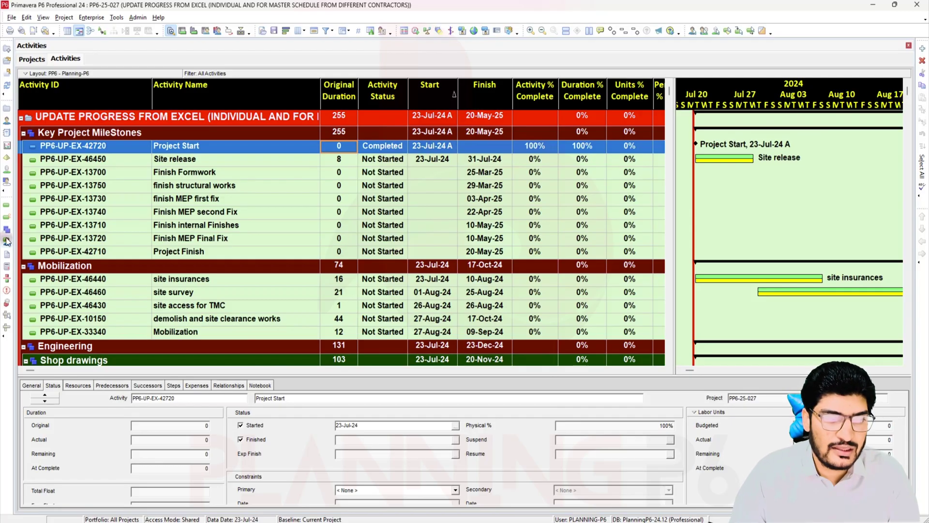
pyautogui.click(7, 219)
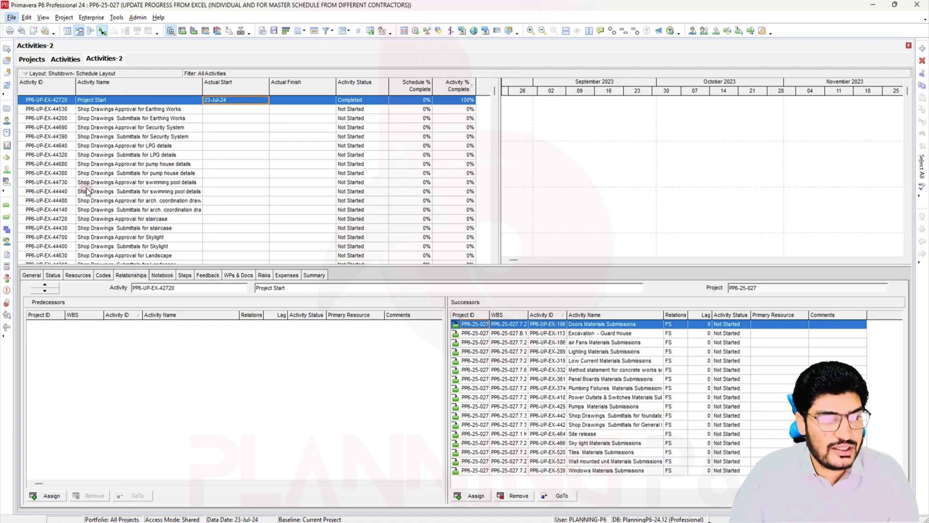
# - Set up a Spreadsheet (XLSX) export of the activities of project PP6-25-027, up to the template choice
pyautogui.click(11, 18)
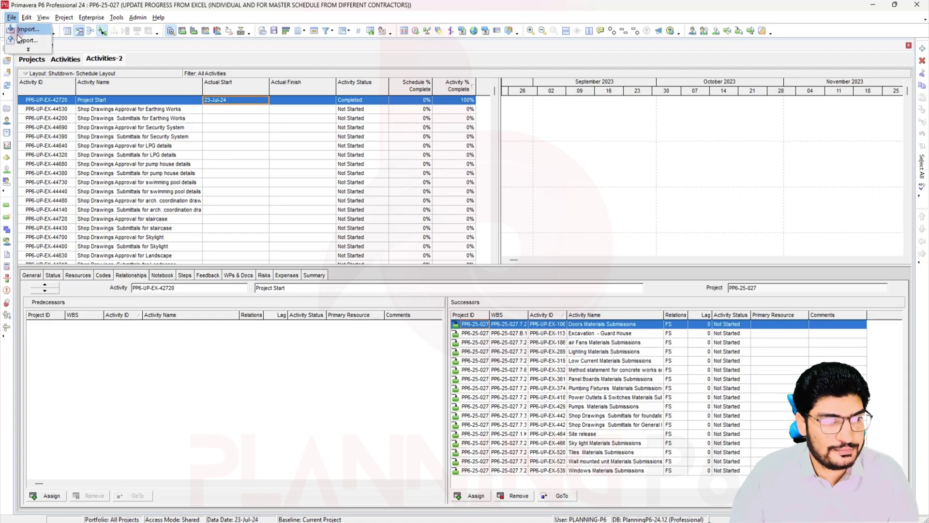
pyautogui.click(29, 116)
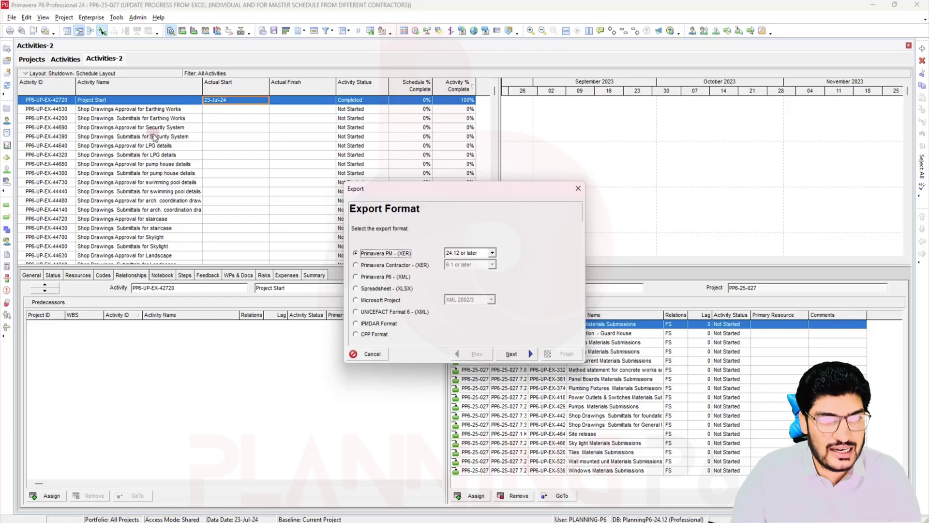
pyautogui.click(401, 289)
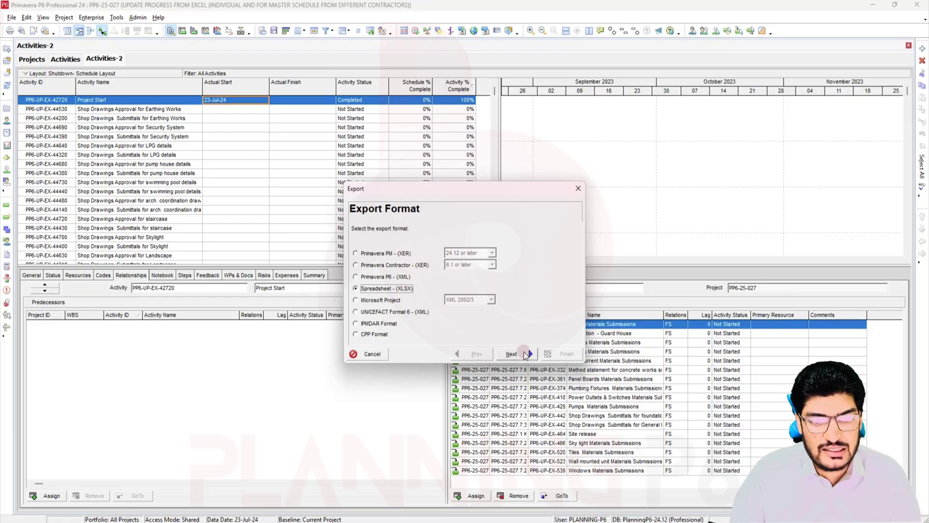
pyautogui.click(523, 353)
pyautogui.click(386, 253)
pyautogui.click(514, 354)
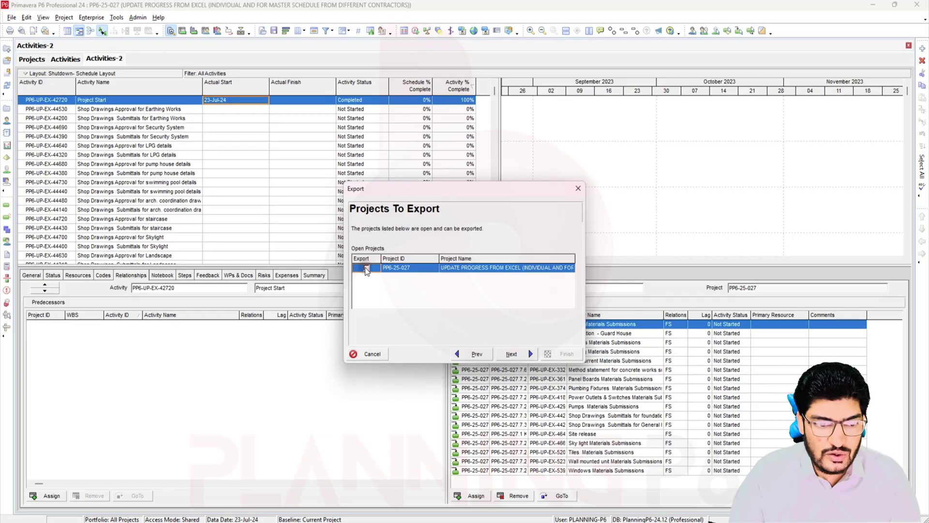
pyautogui.click(513, 354)
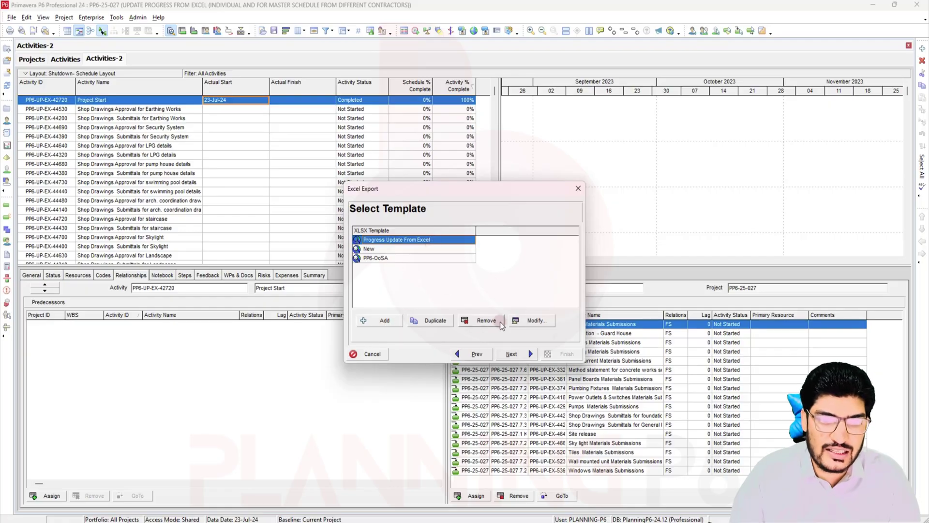
# - Review the selected columns of the Progress Update From Excel template, including Activity Status, Actual Start, Actual Finish and Activity % Complete
pyautogui.click(542, 326)
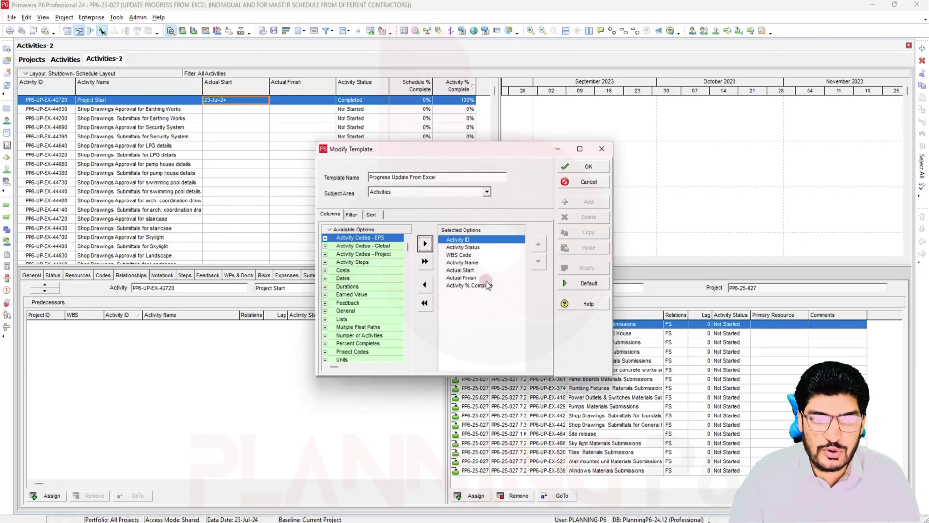
pyautogui.click(463, 247)
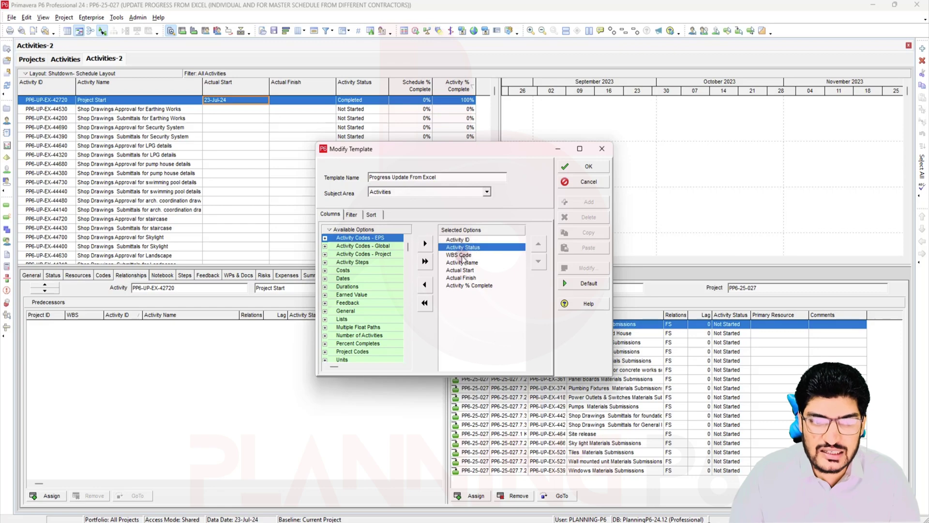
pyautogui.click(462, 254)
pyautogui.click(463, 263)
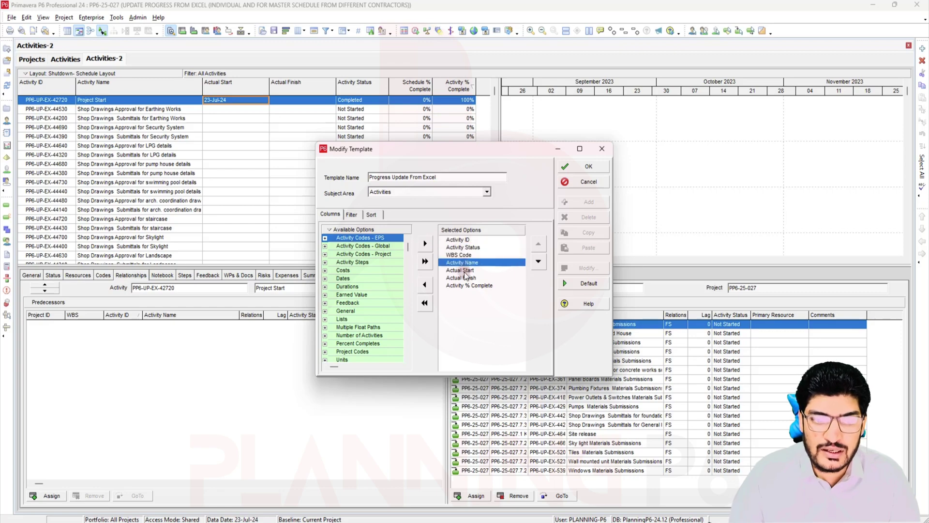
pyautogui.click(464, 271)
pyautogui.click(467, 279)
pyautogui.click(471, 286)
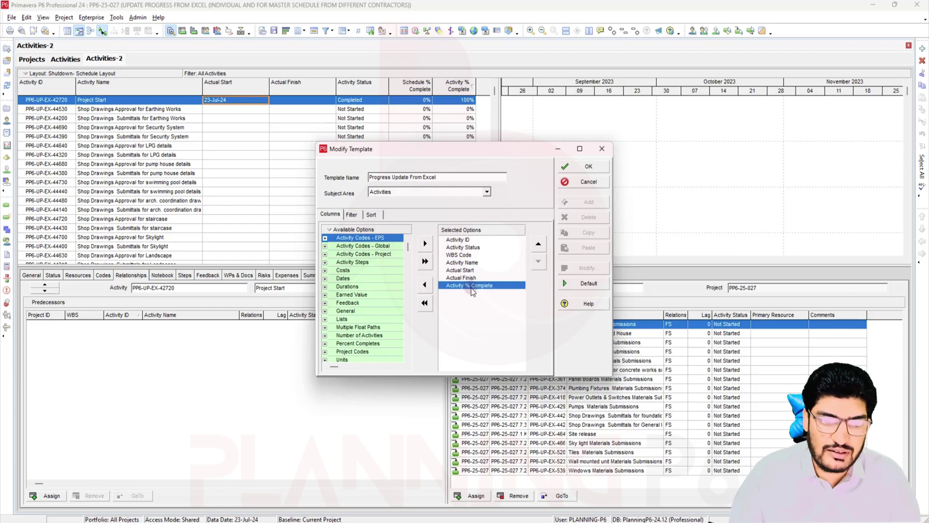
pyautogui.click(460, 241)
pyautogui.click(471, 247)
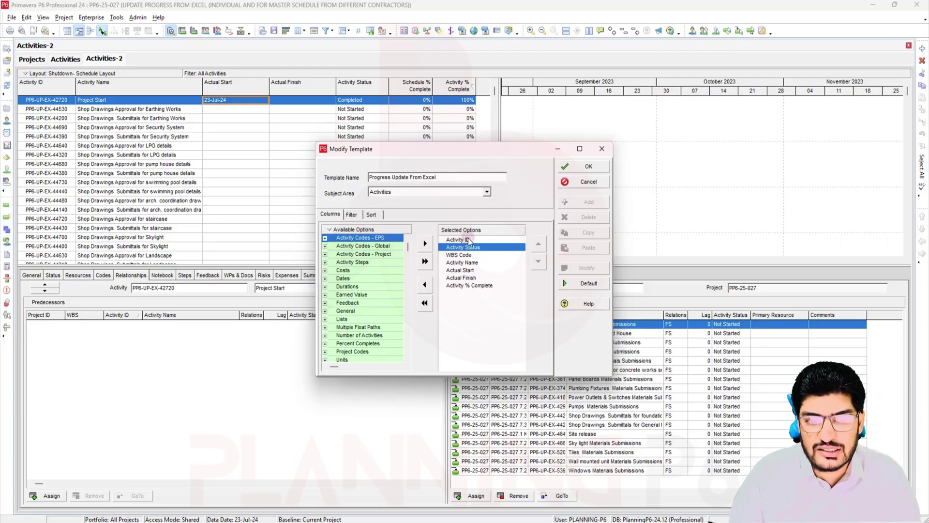
pyautogui.click(457, 270)
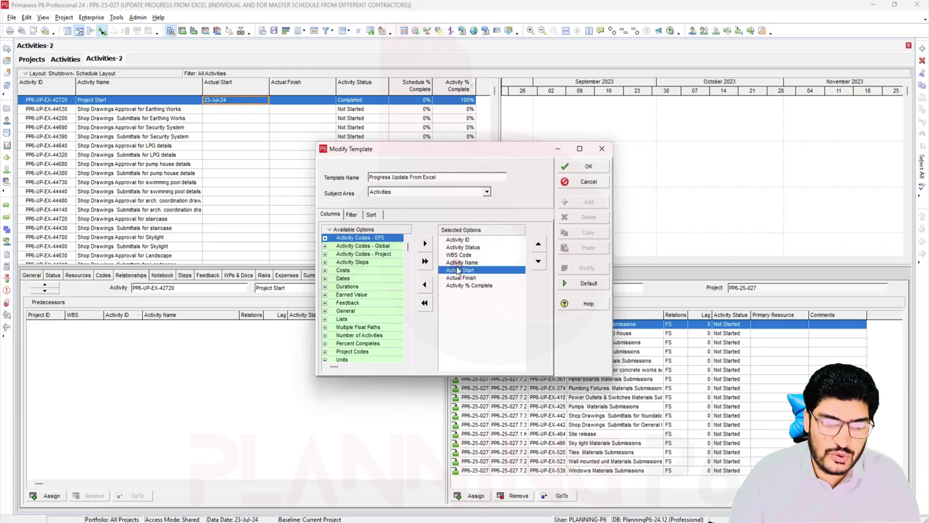
pyautogui.click(462, 264)
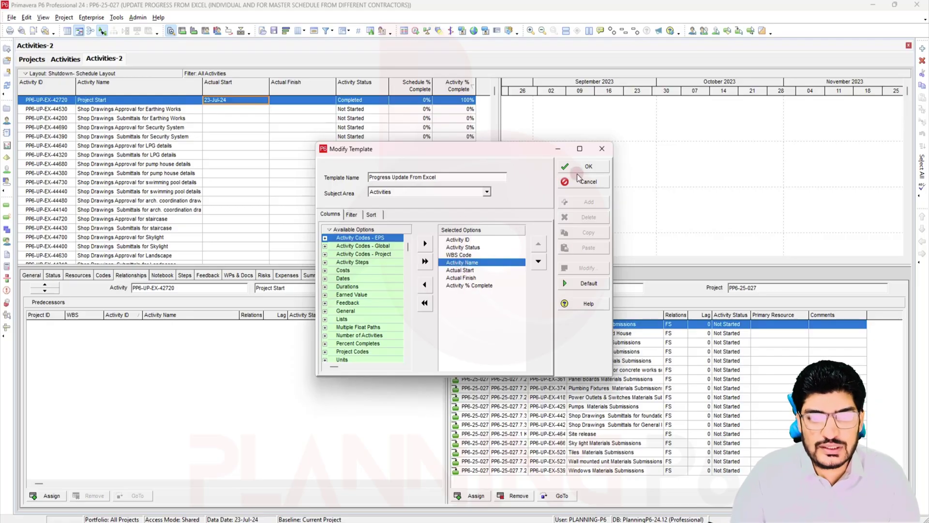
pyautogui.click(588, 165)
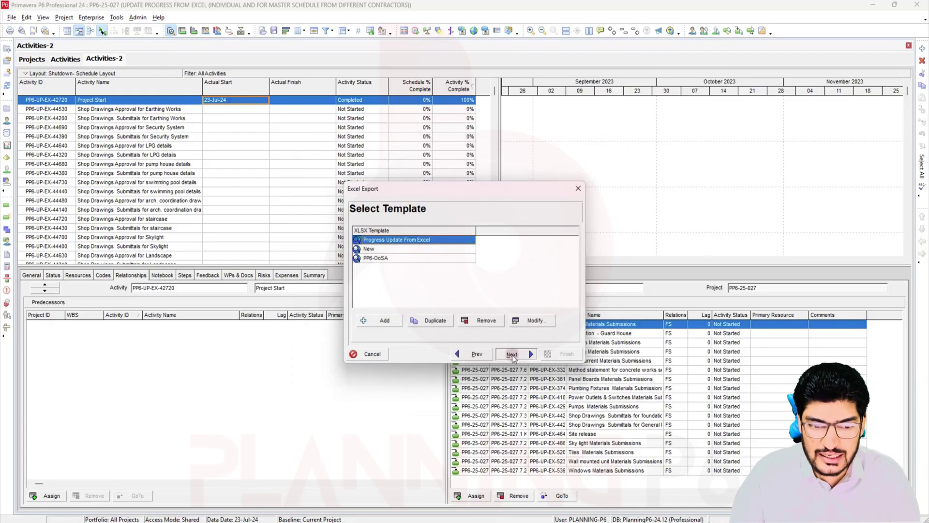
# - Export the activities with the Progress Update From Excel template to PP6-25-027-Activities.xlsx on the Desktop and close the result
pyautogui.click(512, 355)
pyautogui.click(532, 263)
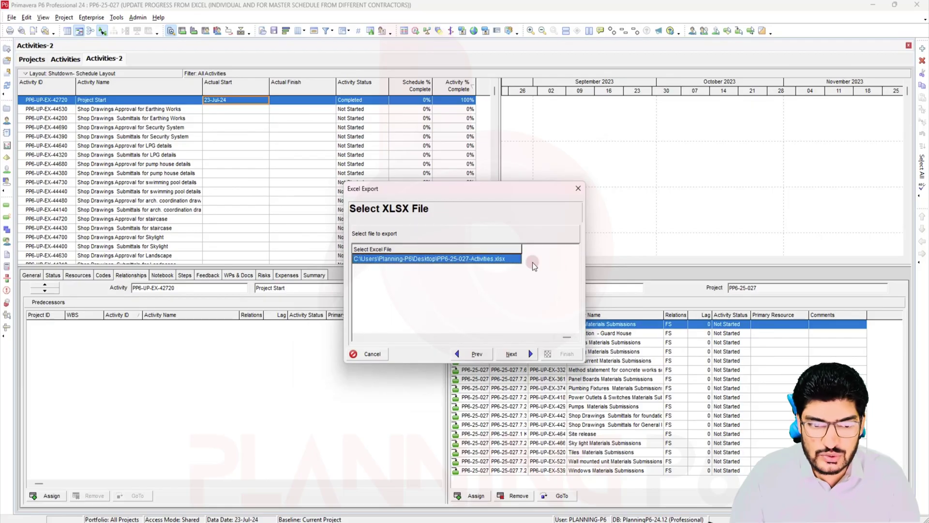
pyautogui.click(513, 260)
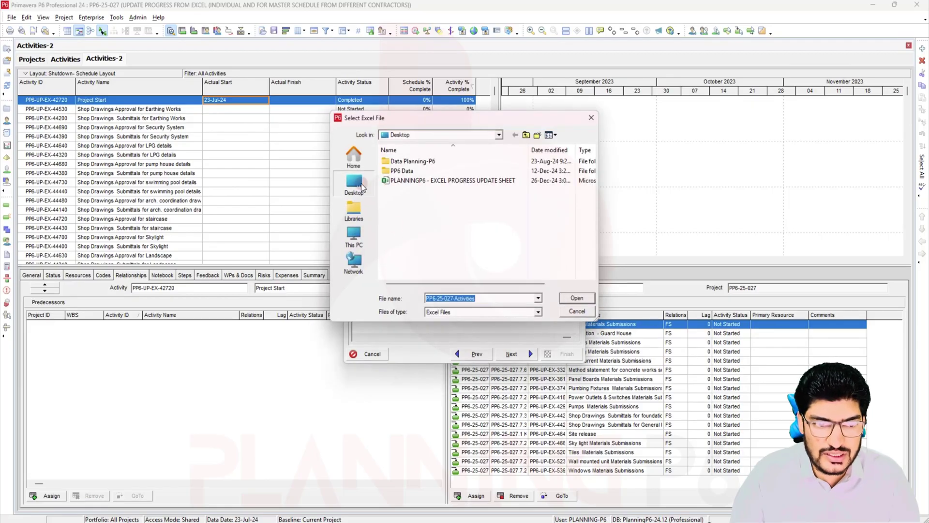
pyautogui.click(359, 187)
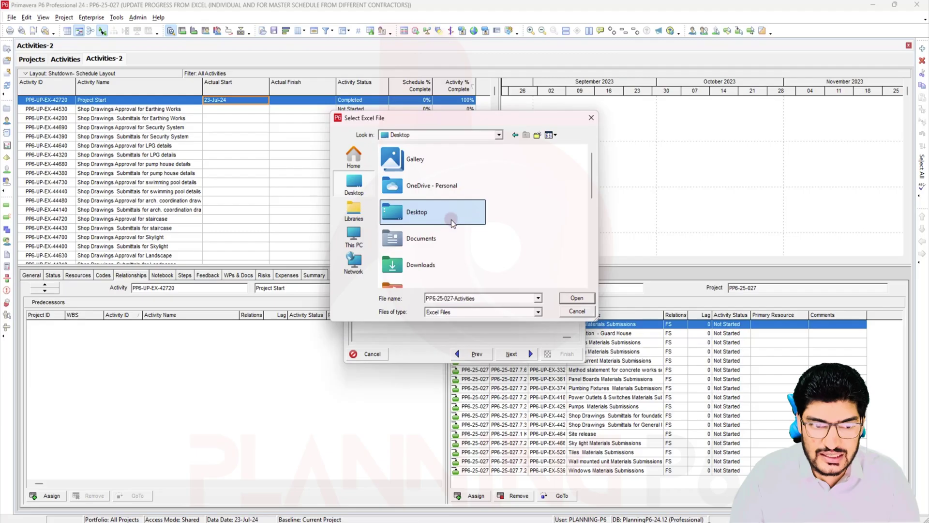
pyautogui.click(577, 298)
pyautogui.click(579, 299)
pyautogui.click(522, 353)
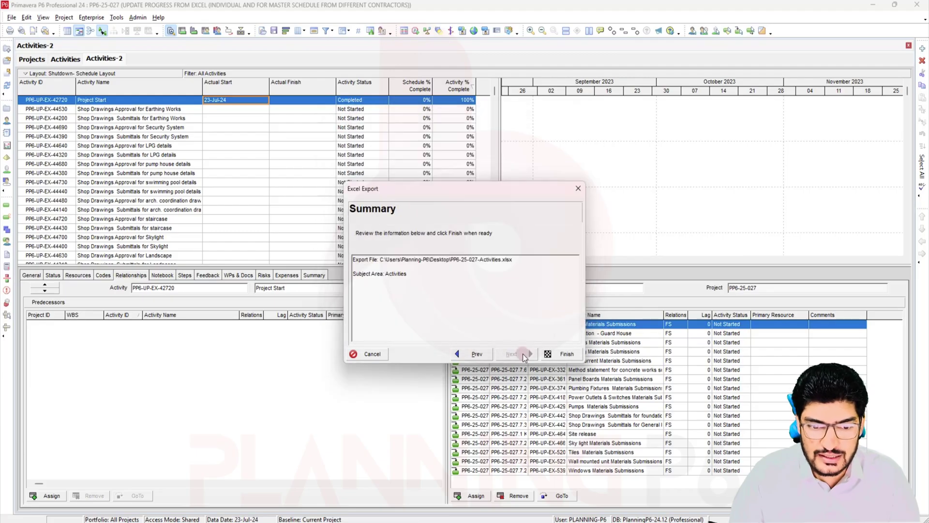
pyautogui.click(553, 349)
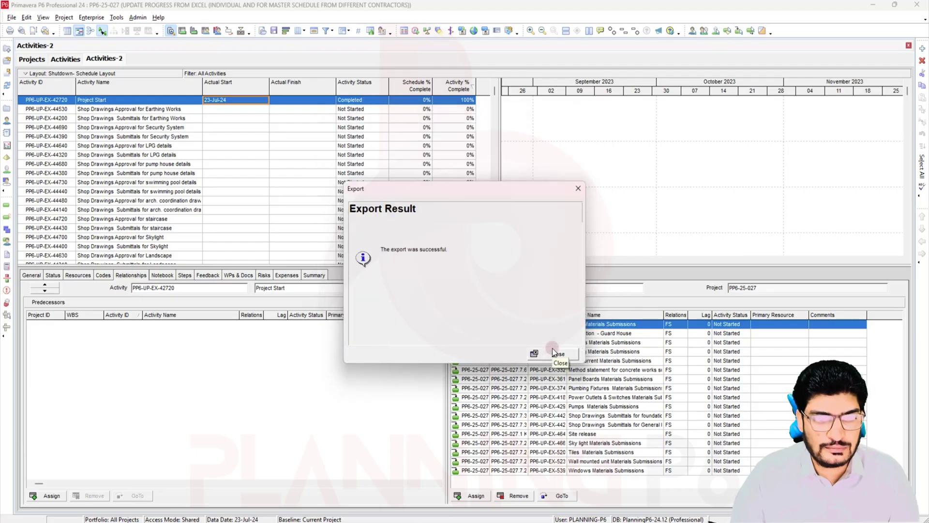
pyautogui.click(555, 355)
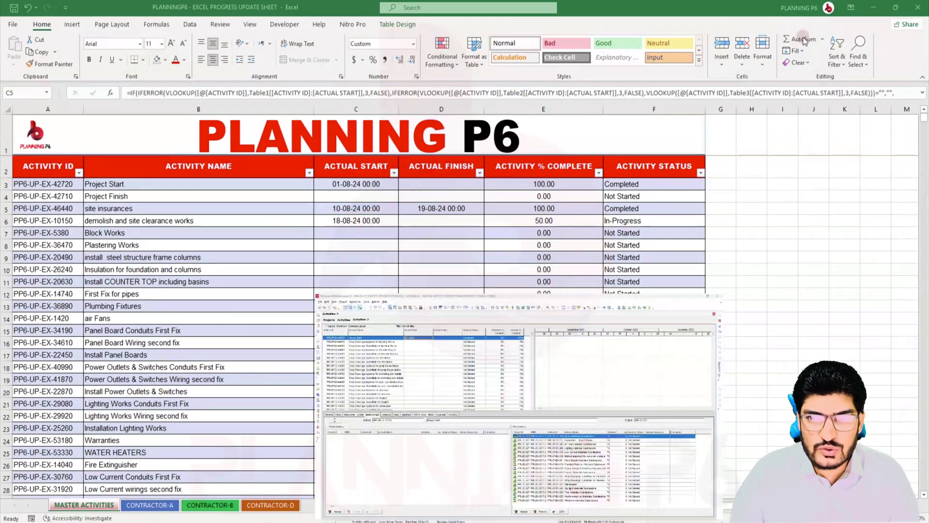
# - Minimize the open windows and open the exported PP6-25-027-Activities workbook from the desktop in Excel
pyautogui.click(873, 5)
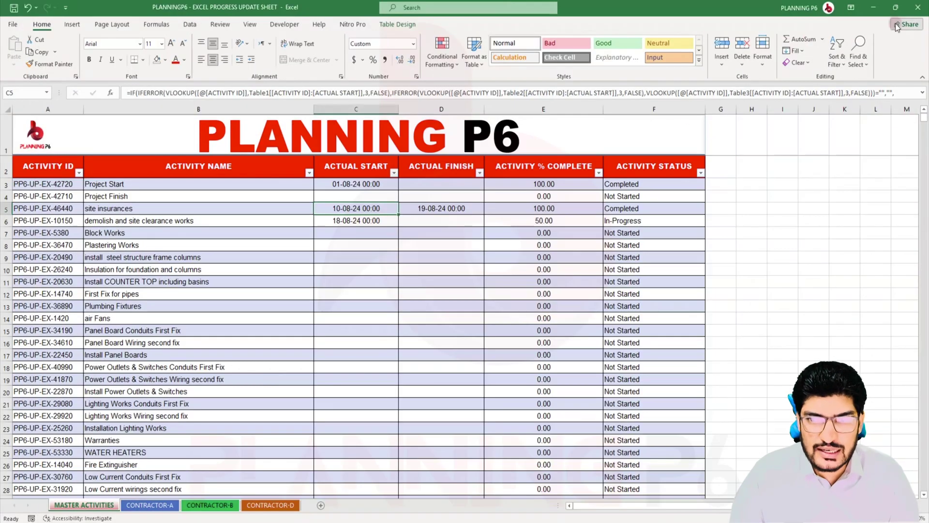
pyautogui.click(873, 7)
pyautogui.doubleClick(19, 271)
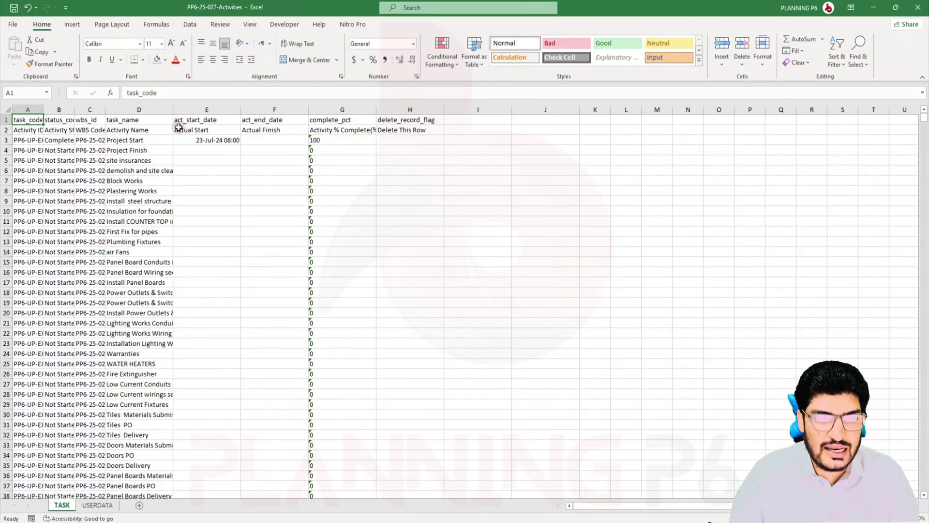
# - Compare the exported Project Start actual start with the Actual Start column on MASTER ACTIVITIES, returning to the export
pyautogui.click(215, 140)
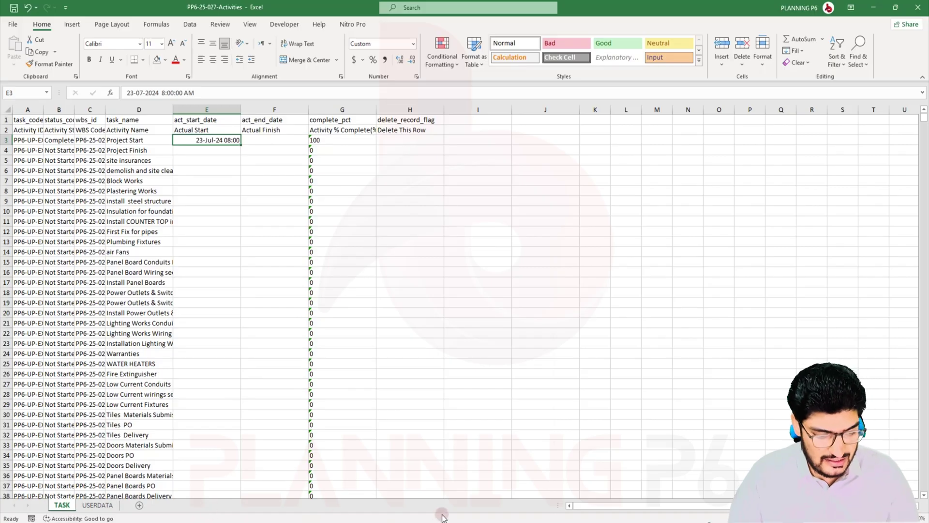
pyautogui.hotkey('alt', 'Tab')
pyautogui.click(357, 197)
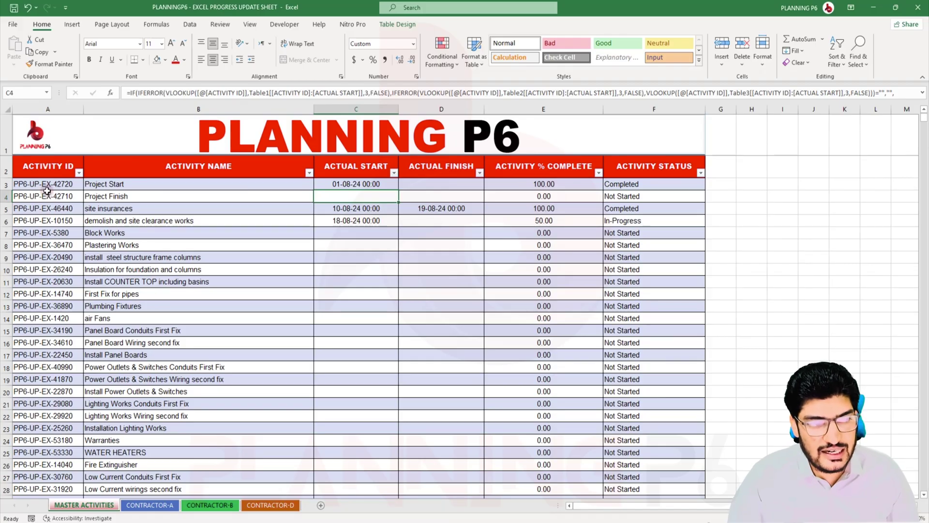
pyautogui.hotkey('alt', 'Tab')
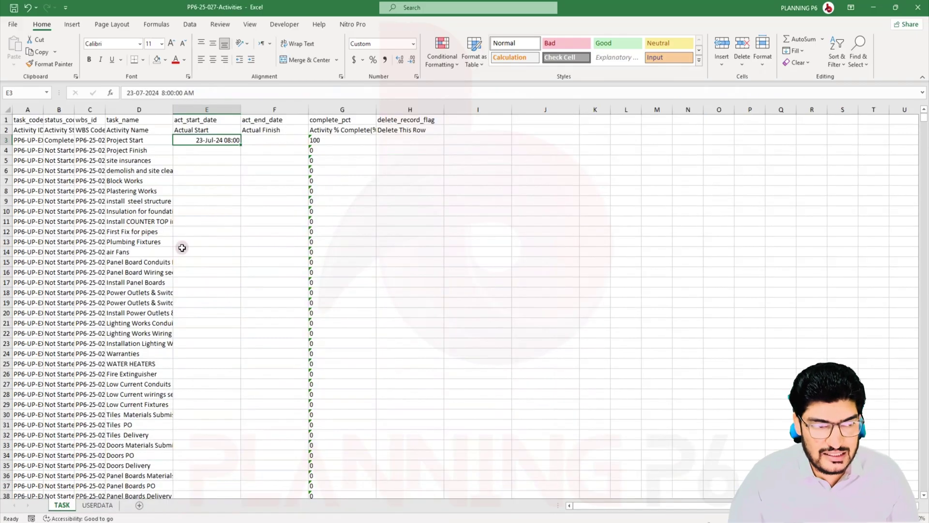
# - Widen the Activity ID, Activity Status and Activity Name columns on the TASK sheet
pyautogui.click(25, 140)
pyautogui.moveTo(43, 110); pyautogui.dragTo(125, 109)
pyautogui.moveTo(217, 108); pyautogui.dragTo(233, 109)
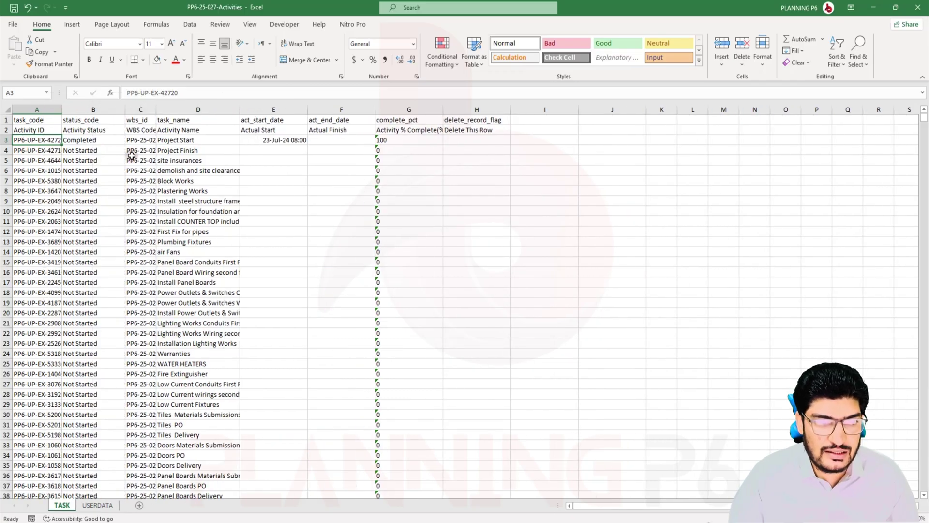
# - Select the exported activity names from Project Start down to the last activity and examine the end of the list
pyautogui.click(191, 138)
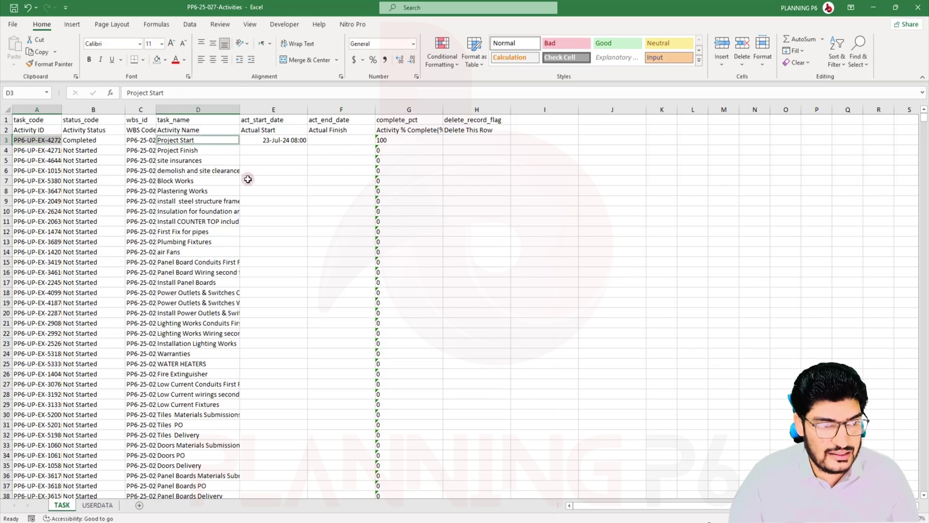
pyautogui.hotkey('ctrl', 'shift', 'Down')
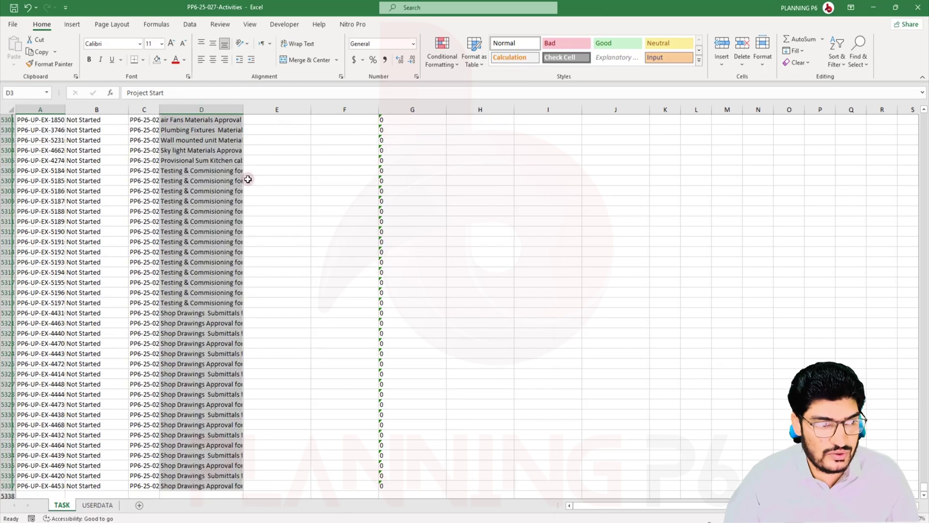
pyautogui.scroll(-9, 268, 334)
pyautogui.scroll(5, 290, 357)
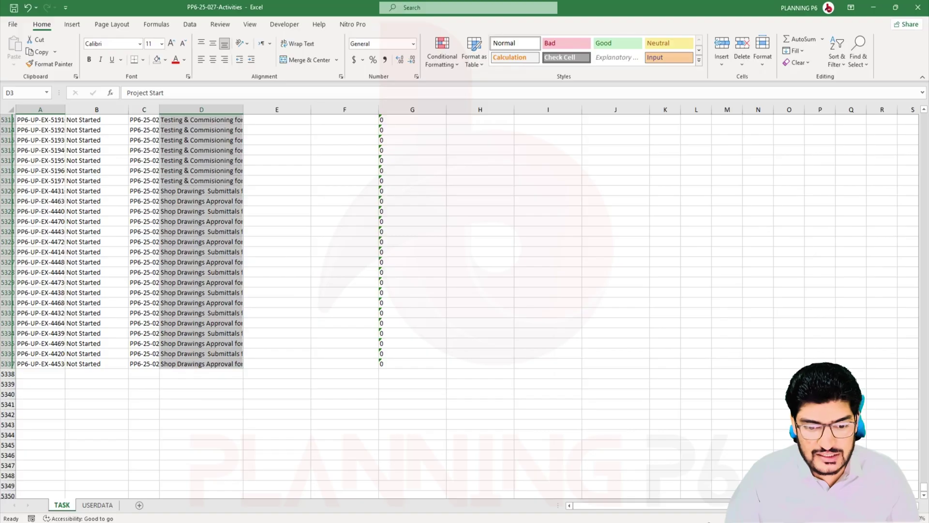
# - Return to the progress update workbook, check the MASTER ACTIVITIES and CONTRACTOR-B sheets, and go back to MASTER ACTIVITIES
pyautogui.click(523, 514)
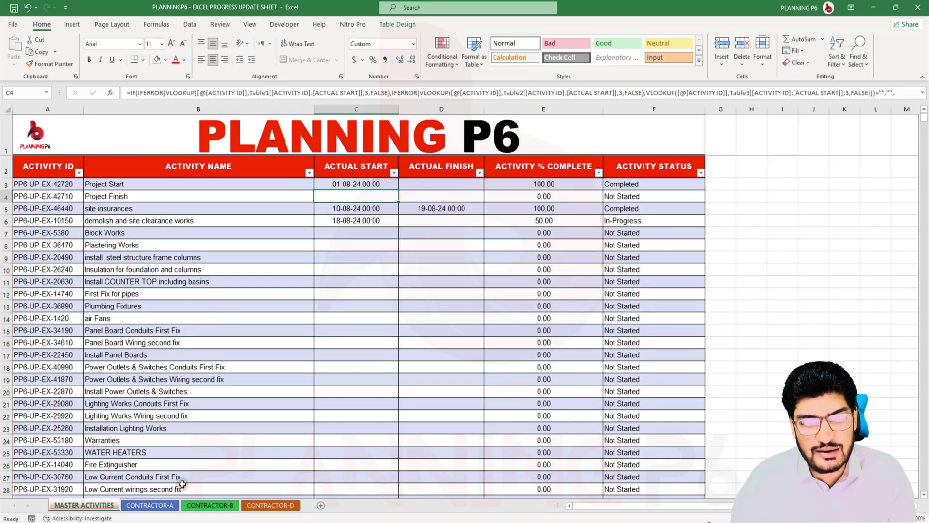
pyautogui.click(111, 185)
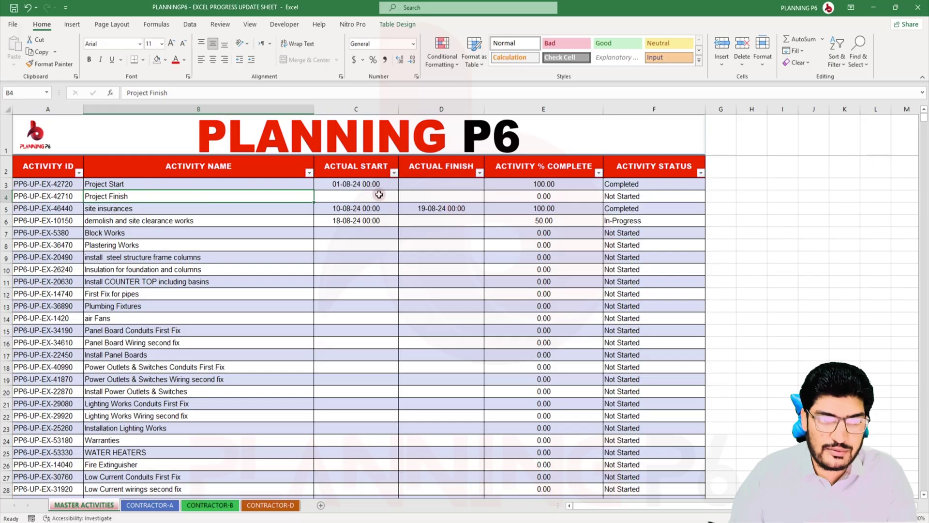
pyautogui.click(357, 197)
pyautogui.click(203, 506)
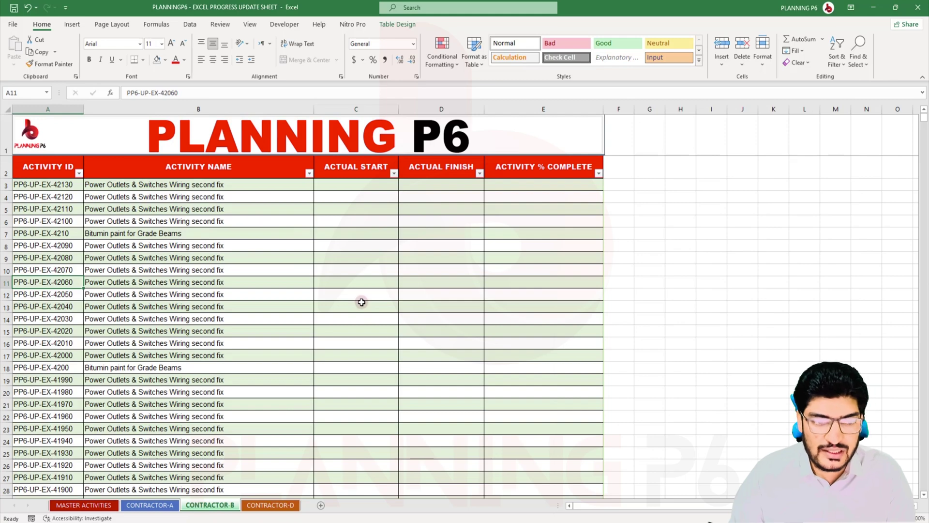
pyautogui.click(106, 504)
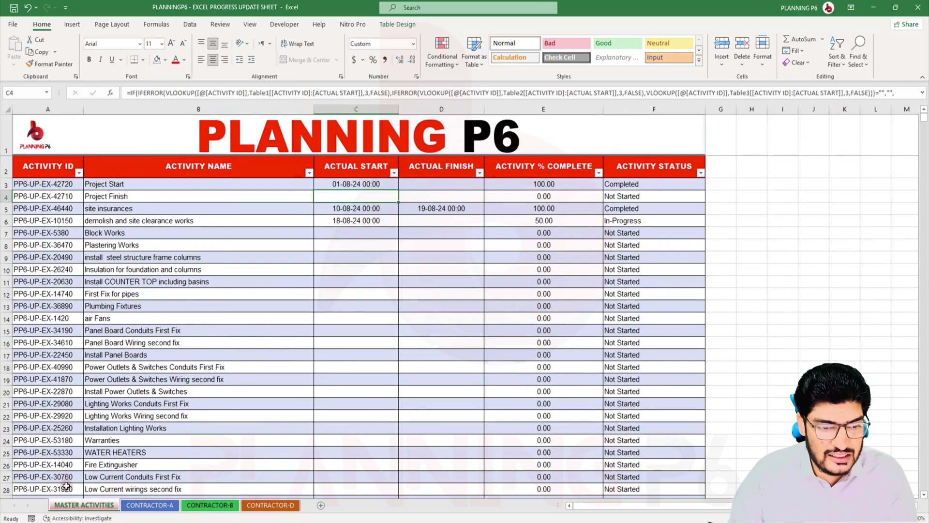
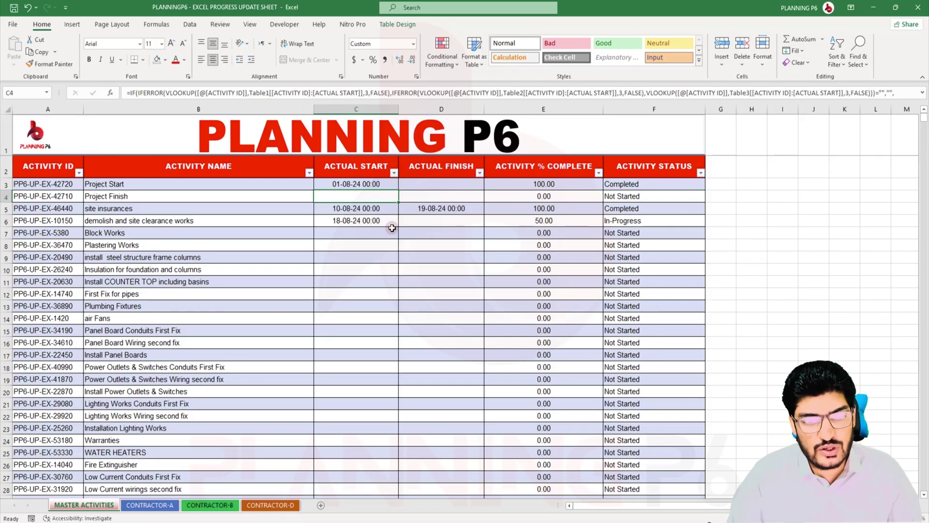
# - Copy Actual Start, Actual Finish and Activity % Complete on MASTER ACTIVITIES from Project Finish to the last activity, and select cell E4 on the exported TASK sheet
pyautogui.hotkey('shift', 'Right')
pyautogui.hotkey('shift', 'Right')
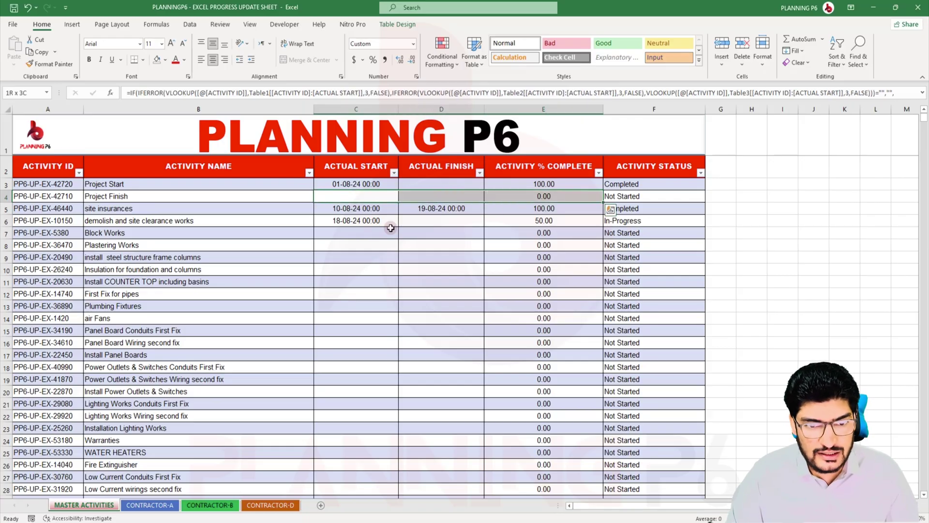
pyautogui.hotkey('ctrl', 'shift', 'Down')
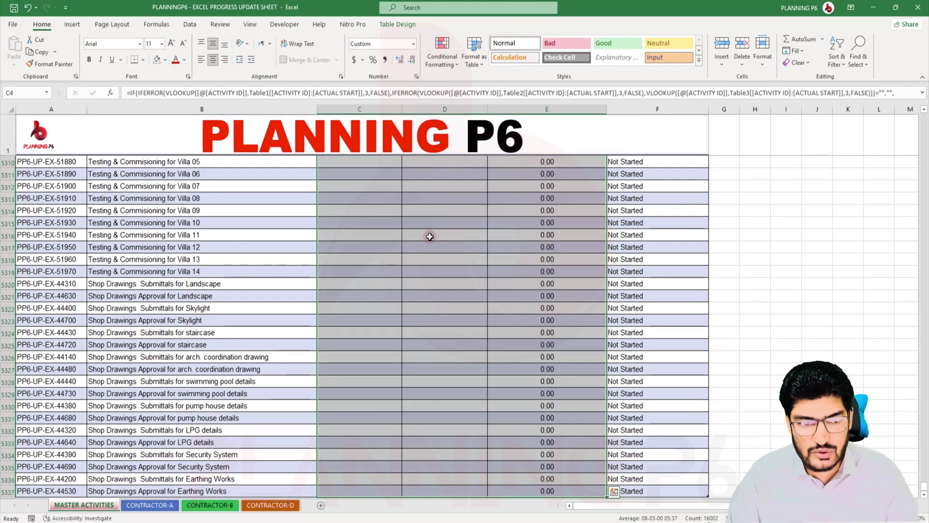
pyautogui.hotkey('ctrl', 'c')
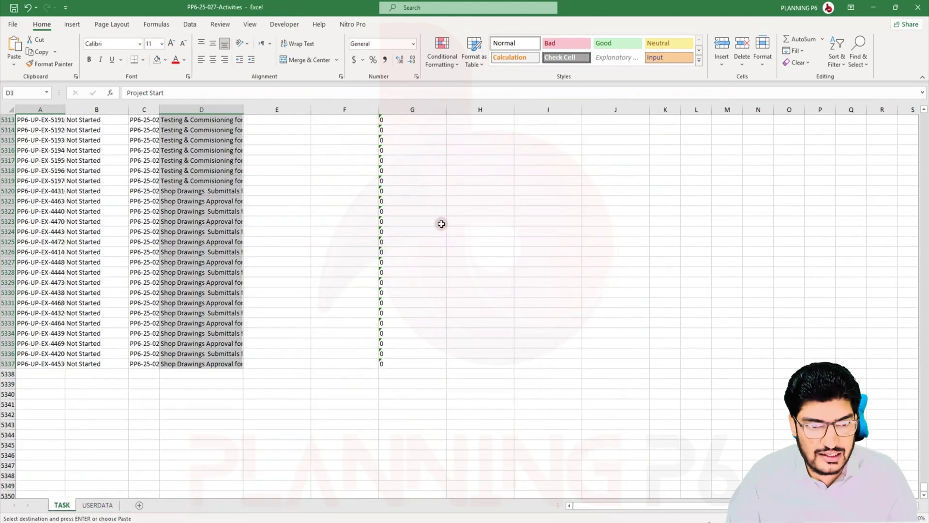
pyautogui.hotkey('alt', 'Tab')
pyautogui.moveTo(922, 485); pyautogui.dragTo(922, 117)
pyautogui.click(266, 150)
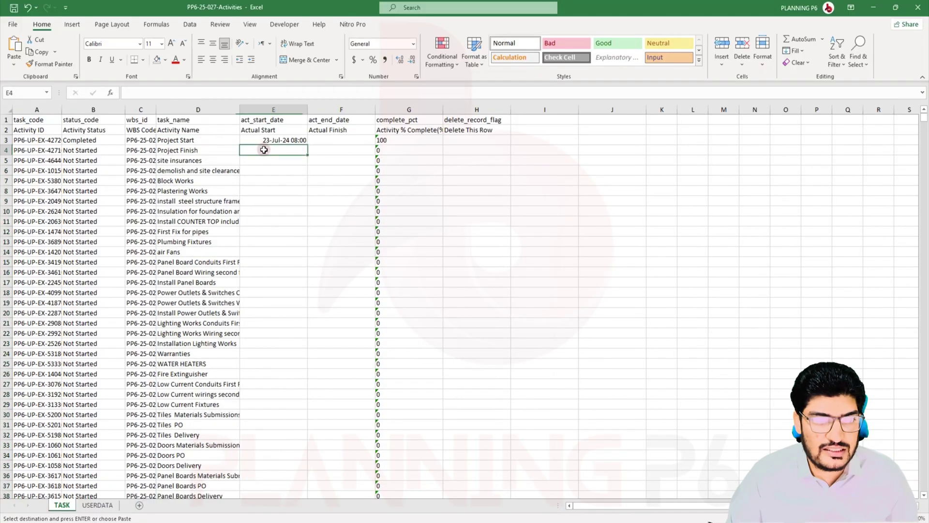
# - Copy the selected MASTER ACTIVITIES progress block again and paste it into the exported TASK sheet starting at Project Finish's Actual Start cell E4
pyautogui.hotkey('alt', 'Tab')
pyautogui.scroll(5, 413, 174)
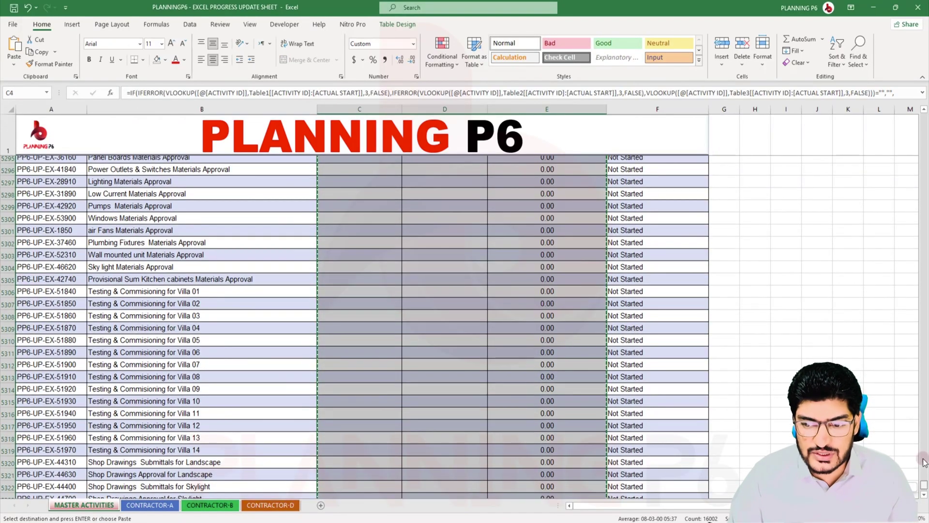
pyautogui.moveTo(925, 462); pyautogui.dragTo(925, 117)
pyautogui.rightClick(365, 196)
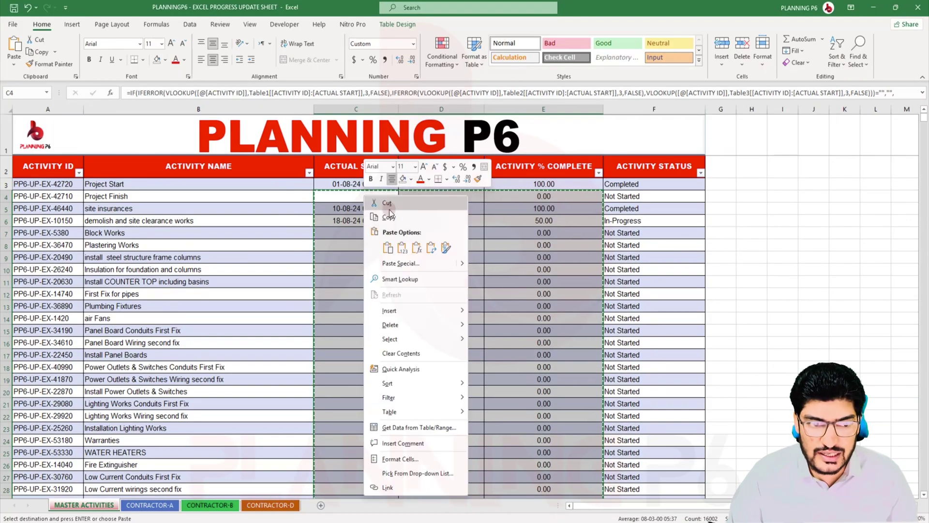
pyautogui.click(388, 217)
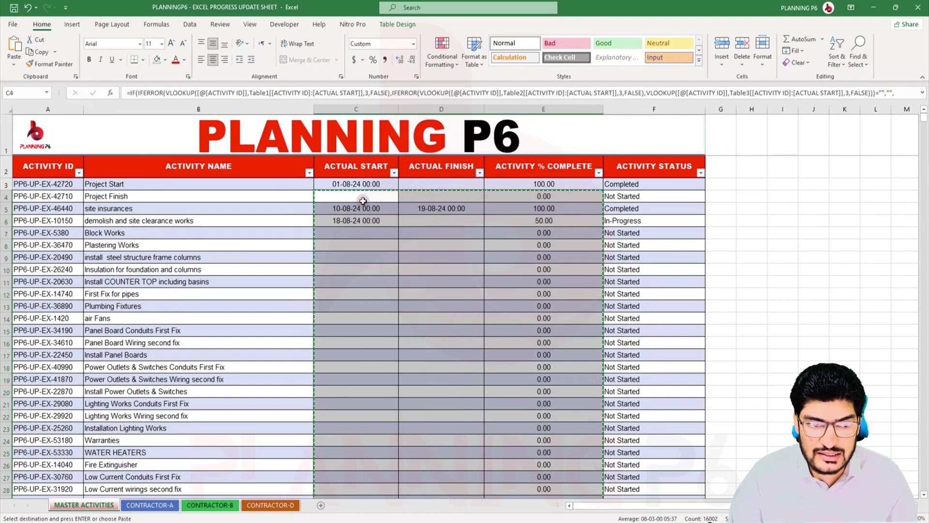
pyautogui.hotkey('alt', 'Tab')
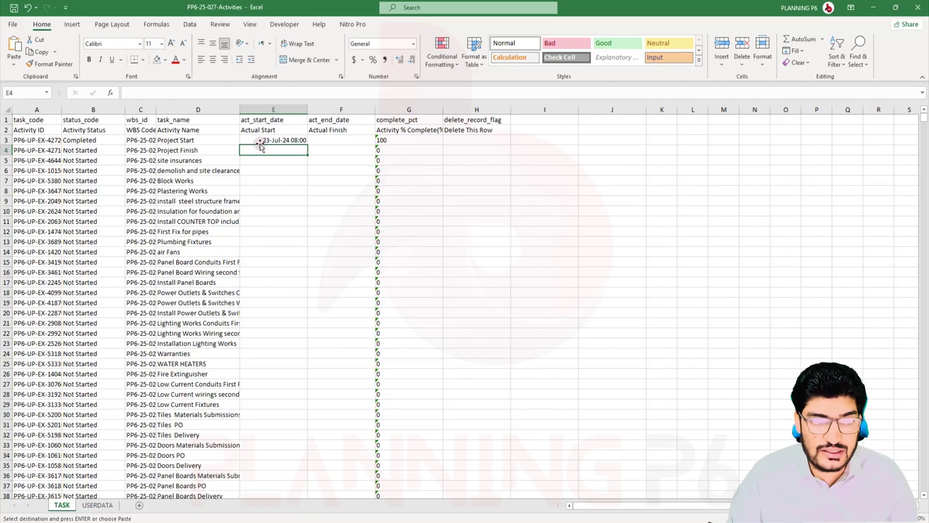
pyautogui.rightClick(272, 151)
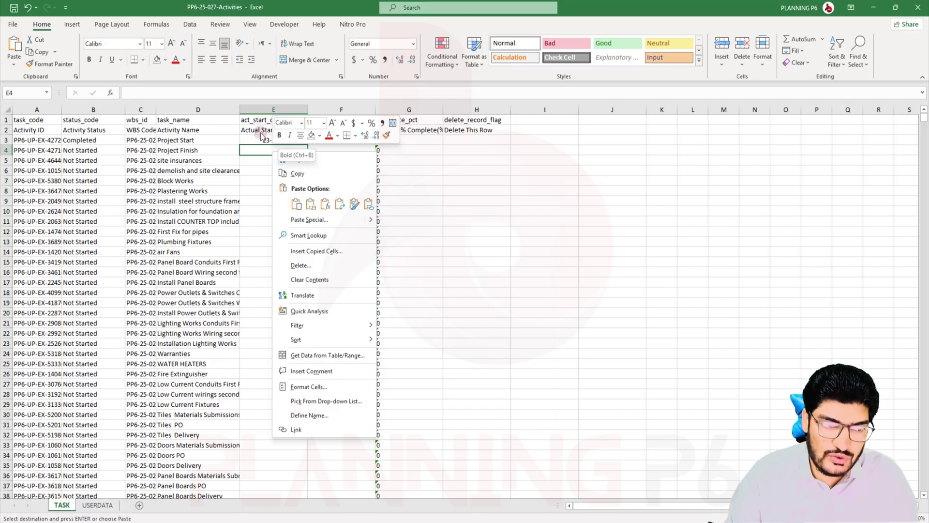
pyautogui.click(296, 204)
# - Use Format Painter to apply the Project Start row's formatting in E3:G3 to the Project Finish row's E4:G4
pyautogui.click(296, 140)
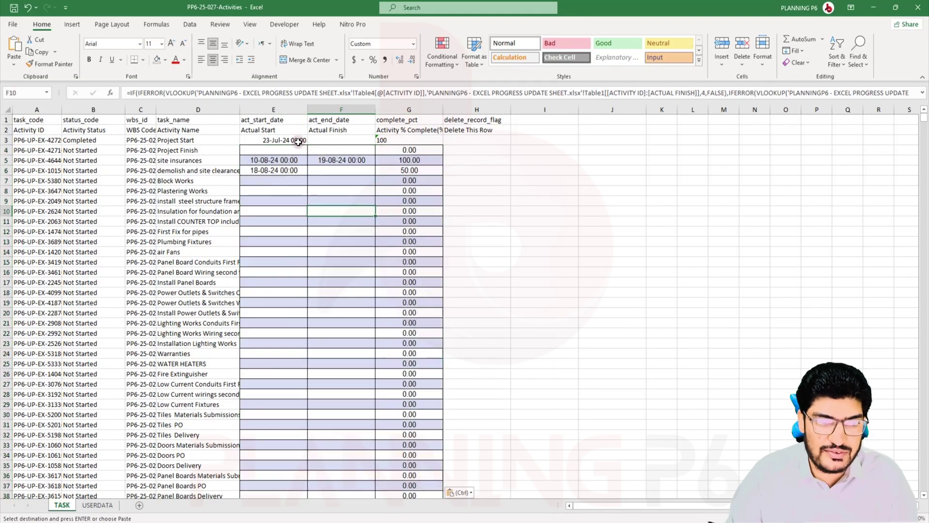
pyautogui.press('Escape')
pyautogui.click(321, 140)
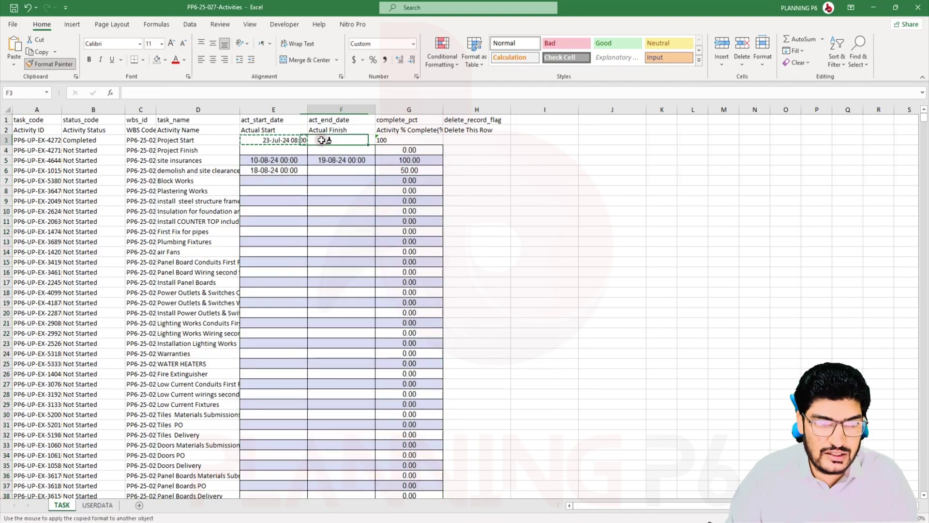
pyautogui.click(386, 142)
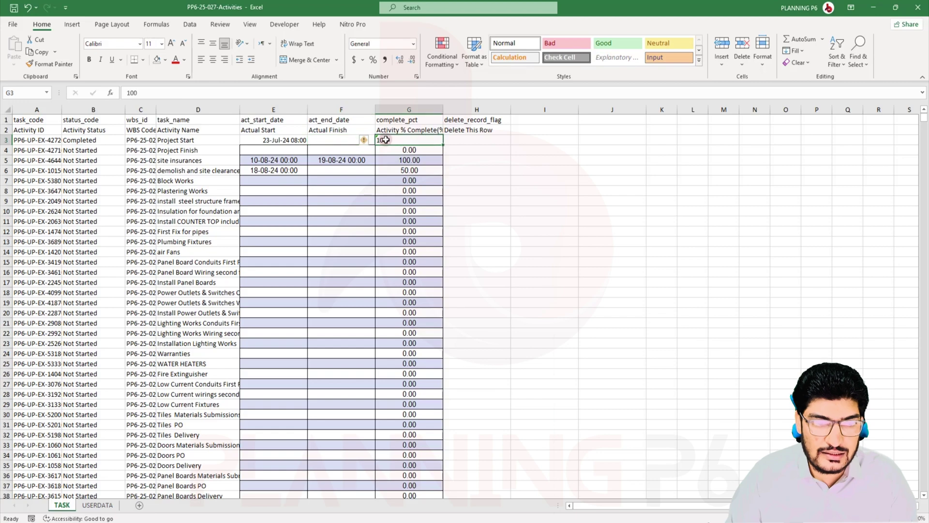
pyautogui.moveTo(269, 140); pyautogui.dragTo(387, 142)
pyautogui.click(50, 64)
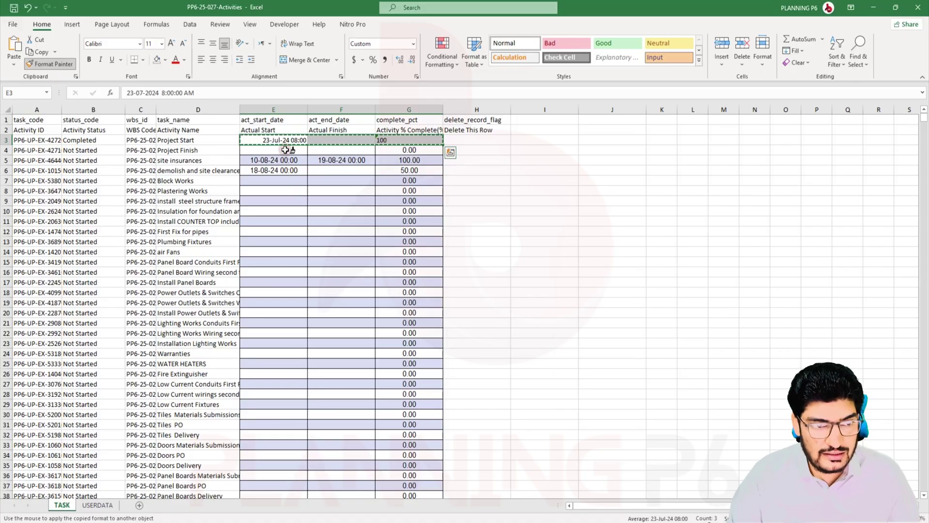
pyautogui.moveTo(285, 150); pyautogui.dragTo(380, 145)
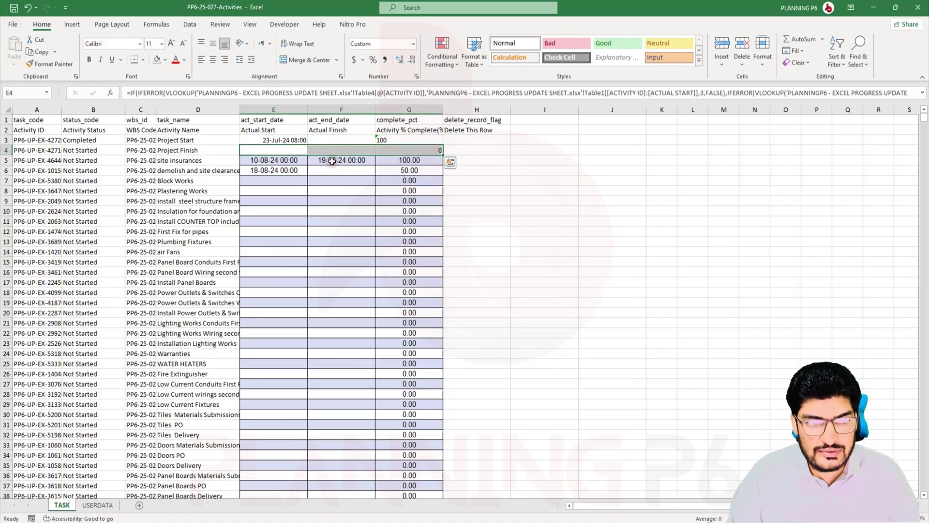
# - Extend the formatting of E4:G4 down to the last activity with Format Painter
pyautogui.click(51, 63)
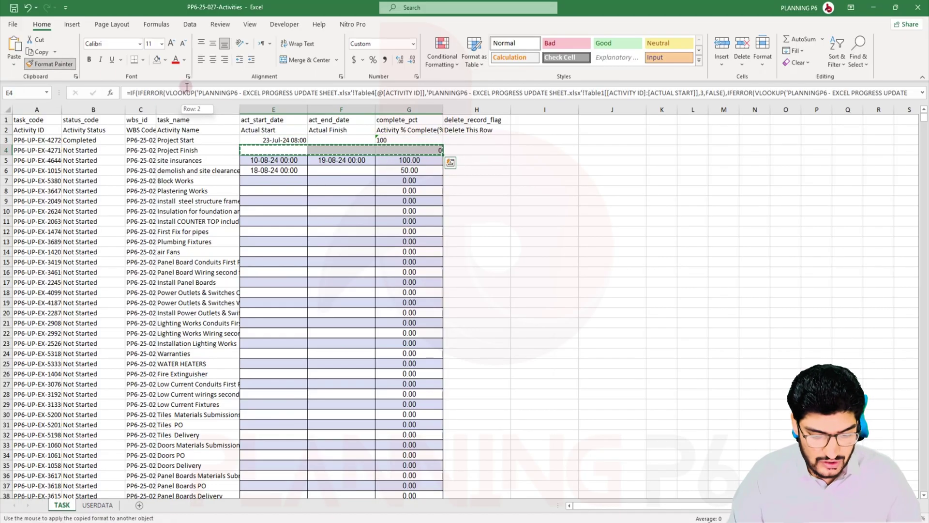
pyautogui.hotkey('ctrl', 'shift', 'Down')
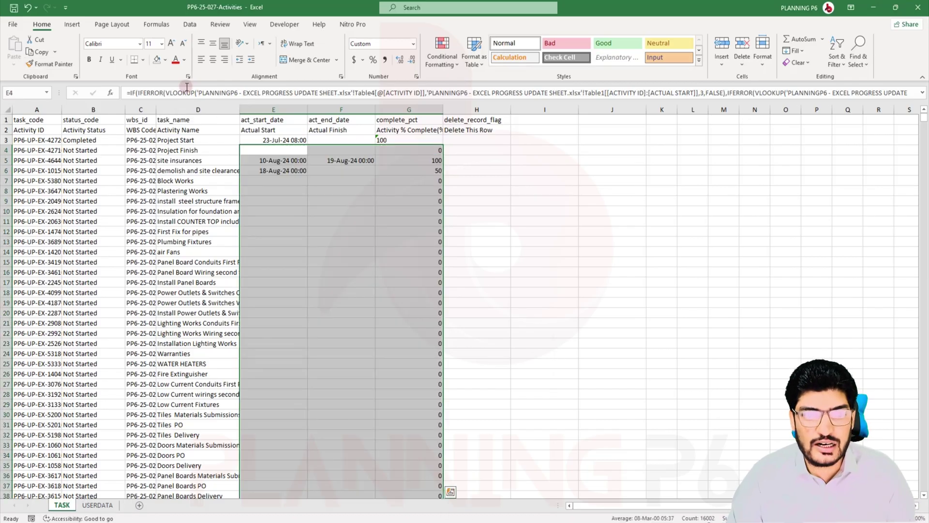
pyautogui.scroll(-1, 187, 200)
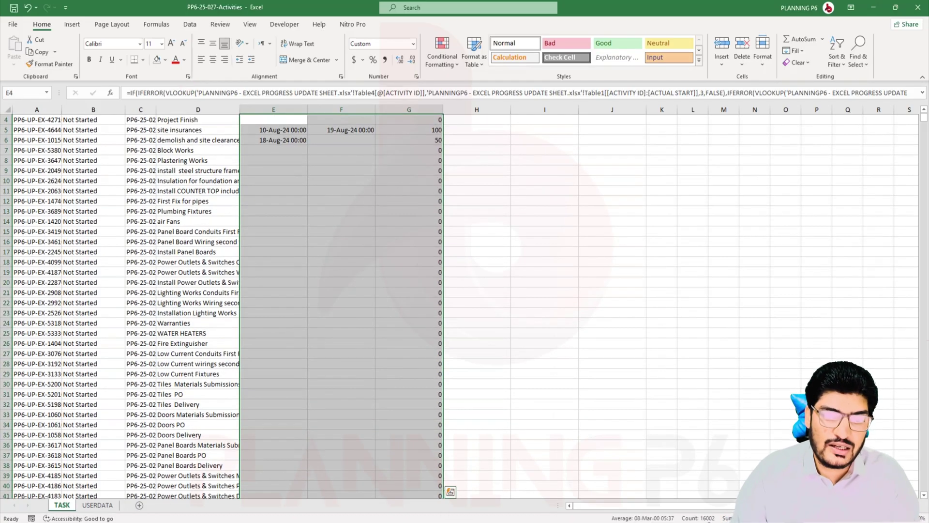
pyautogui.moveTo(925, 121)
pyautogui.mouseDown()
pyautogui.moveTo(925, 489)
pyautogui.moveTo(924, 116)
pyautogui.mouseUp()
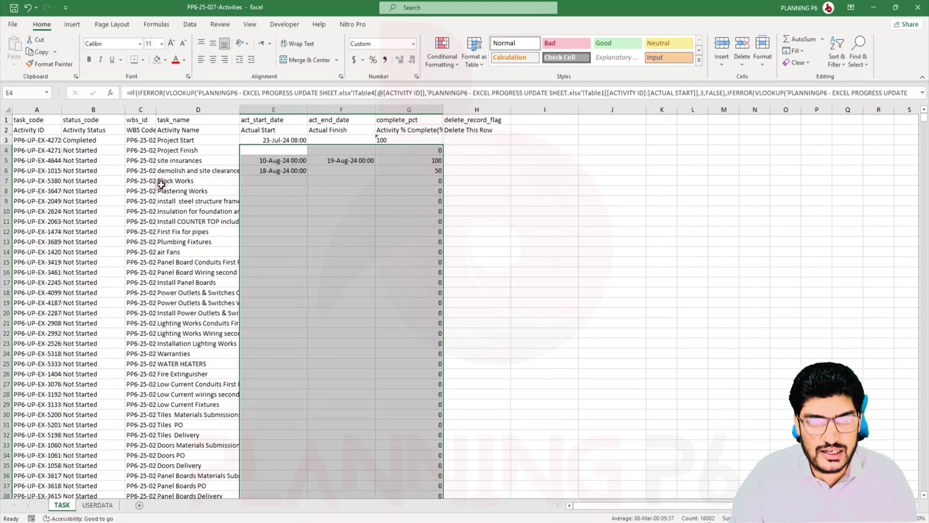
# - Format the Activity % Complete cells from Project Start down to the last activity as Text
pyautogui.click(415, 188)
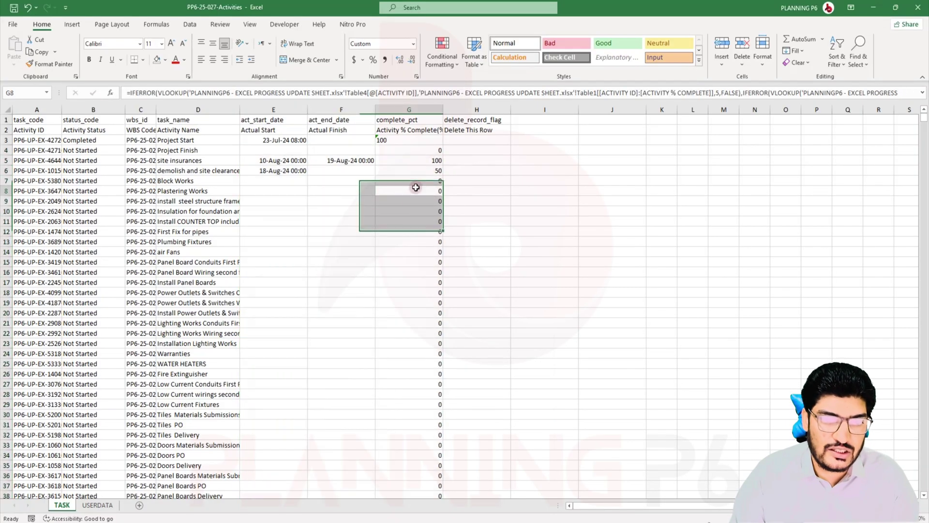
pyautogui.click(412, 148)
pyautogui.click(412, 141)
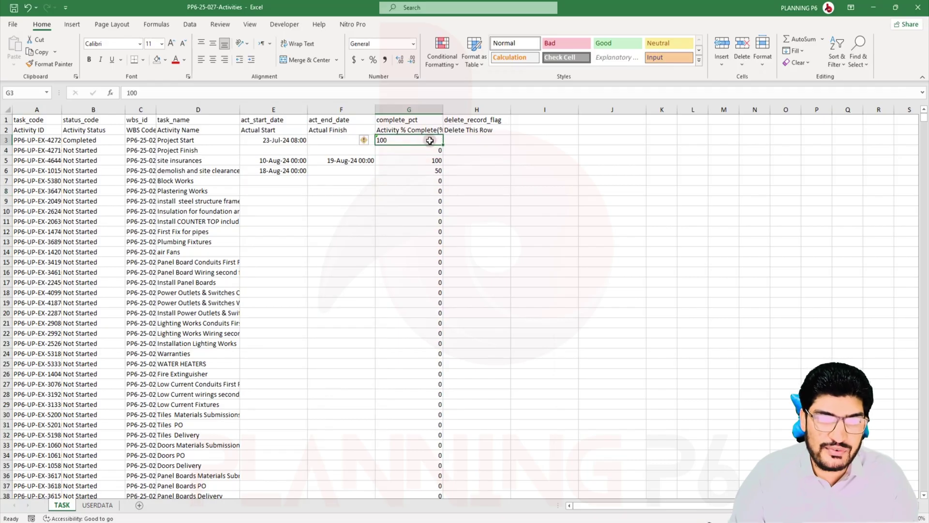
pyautogui.hotkey('ctrl', 'shift', 'Down')
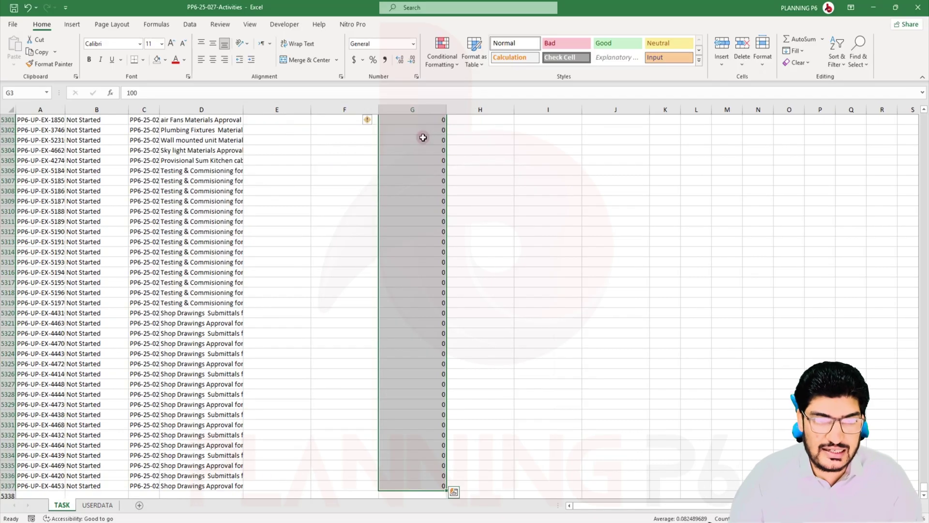
pyautogui.click(413, 44)
pyautogui.press('Escape')
pyautogui.hotkey('ctrl', 'BackSpace')
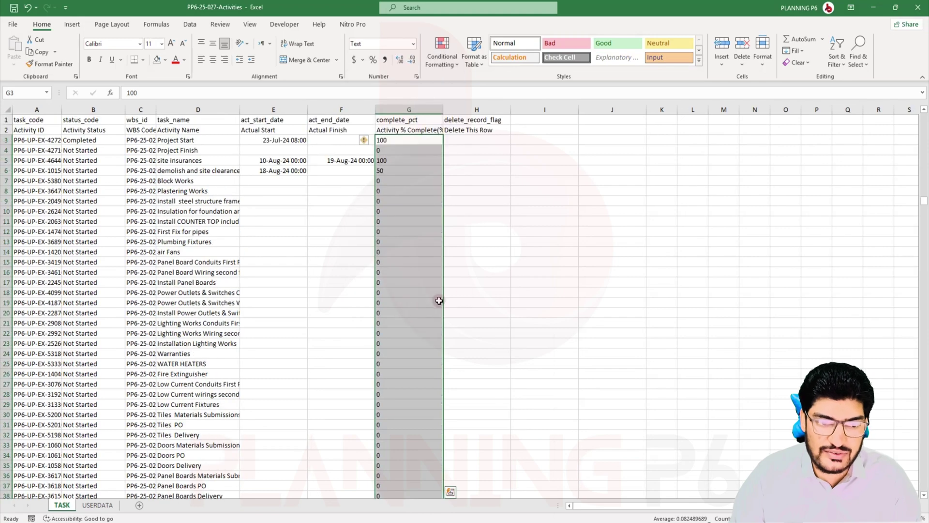
pyautogui.click(465, 290)
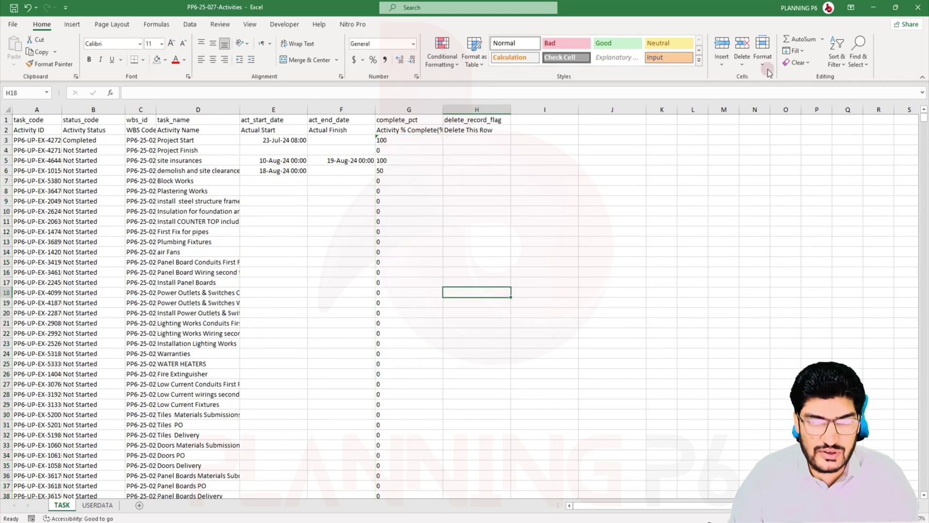
# - Switch to Primavera P6 and start an import using the Spreadsheet - (XLSX) format
pyautogui.click(874, 8)
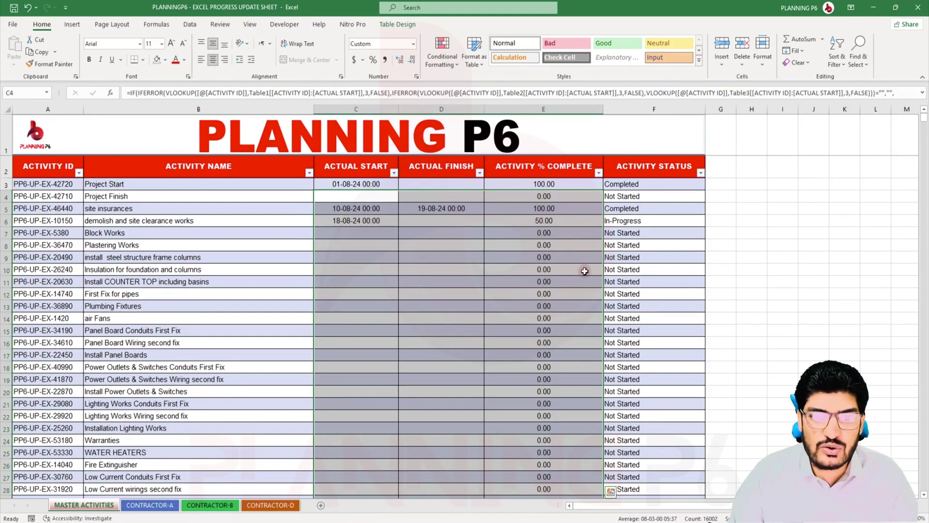
pyautogui.click(524, 232)
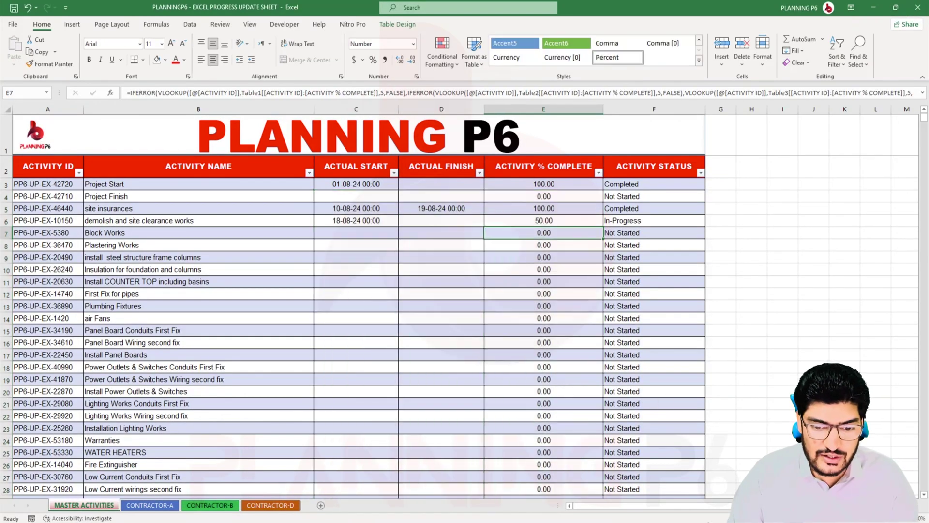
pyautogui.hotkey('alt', 'Tab')
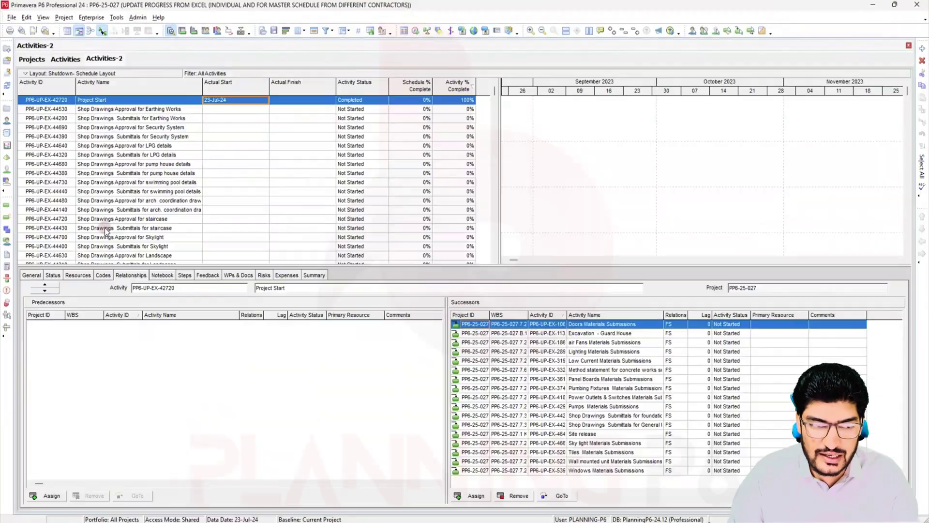
pyautogui.click(8, 18)
pyautogui.click(28, 30)
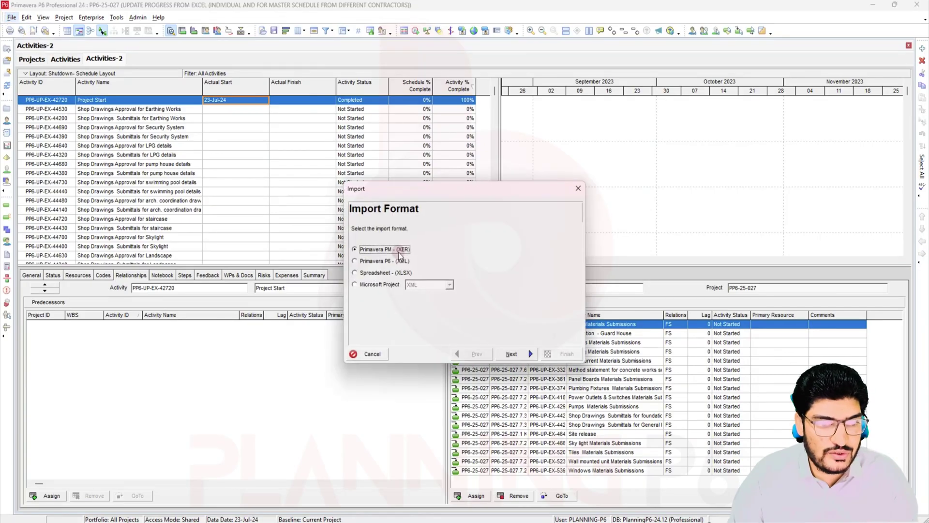
pyautogui.click(404, 274)
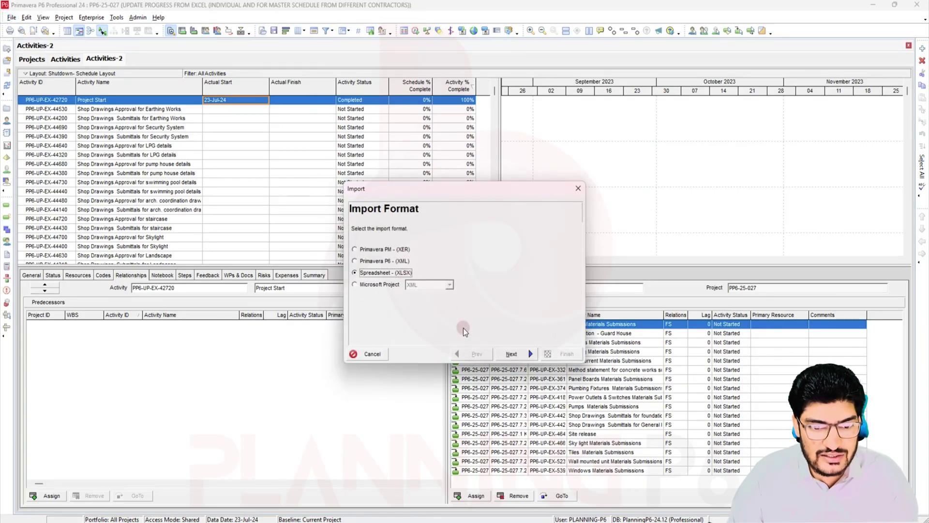
pyautogui.click(513, 354)
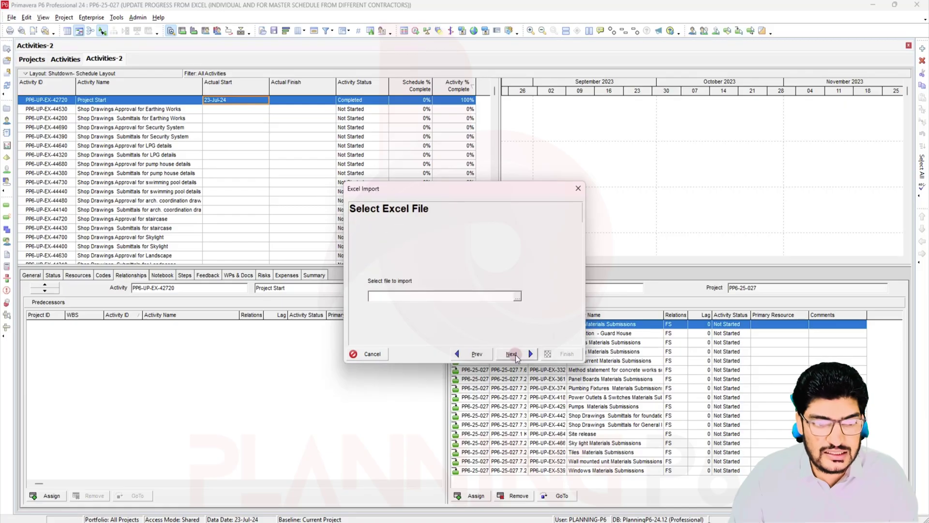
# - Choose the PP6-25-027-Activities workbook from the Desktop as the file to import
pyautogui.click(516, 297)
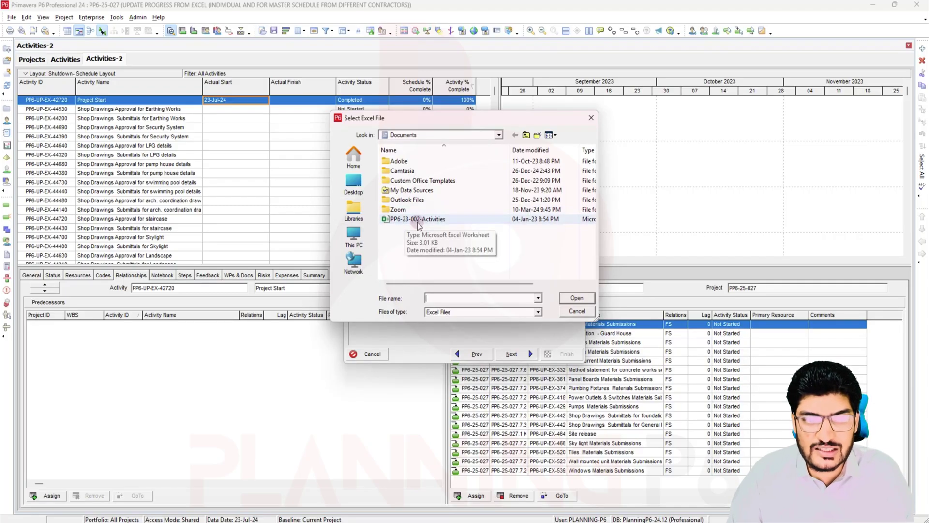
pyautogui.click(353, 183)
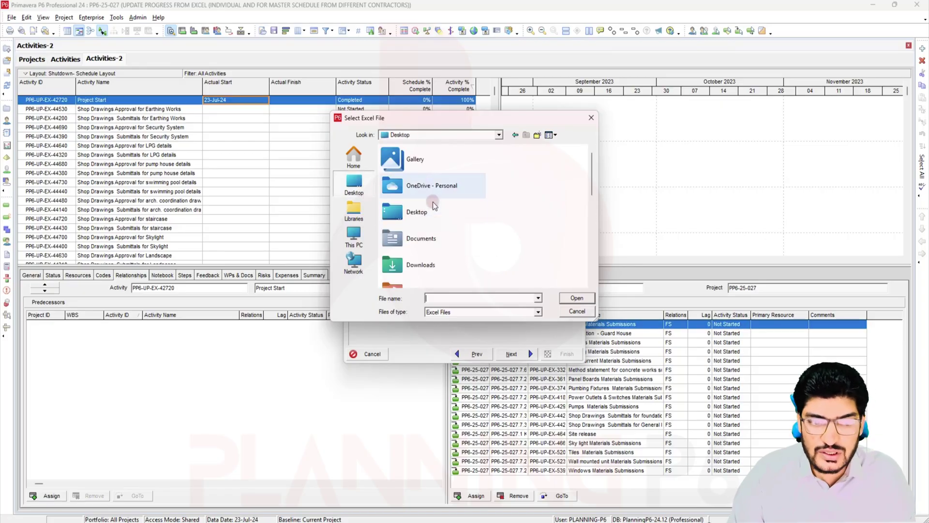
pyautogui.scroll(-3, 434, 205)
pyautogui.click(430, 270)
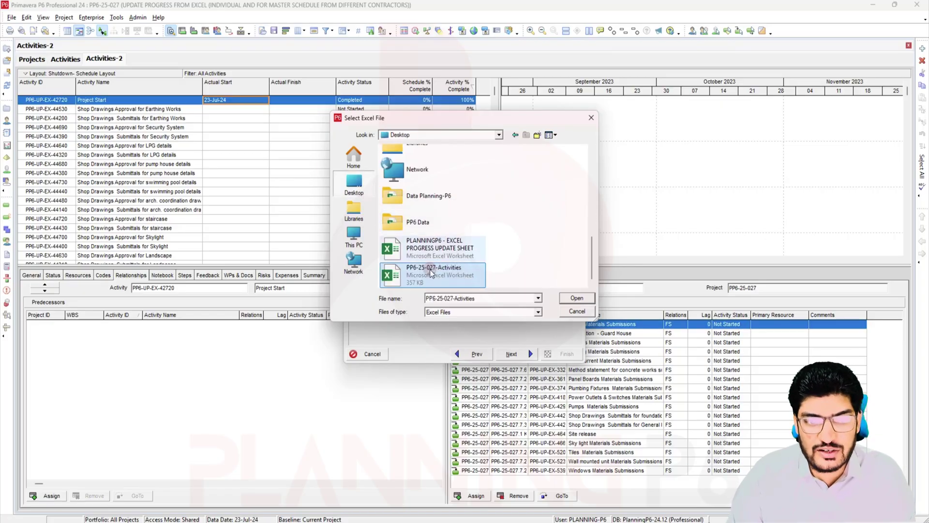
pyautogui.click(563, 298)
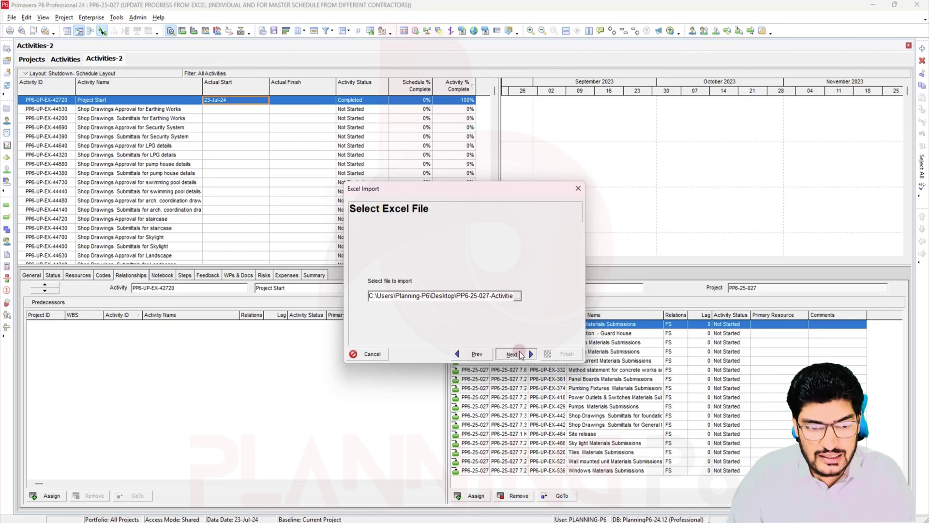
# - Set the import to update the existing project and choose PP6-25-027 as its destination
pyautogui.click(520, 354)
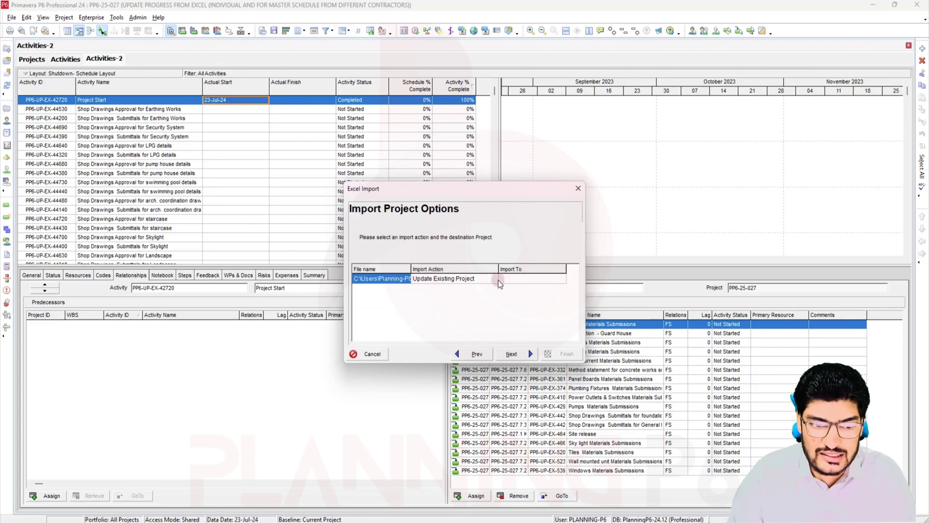
pyautogui.click(530, 280)
pyautogui.click(561, 279)
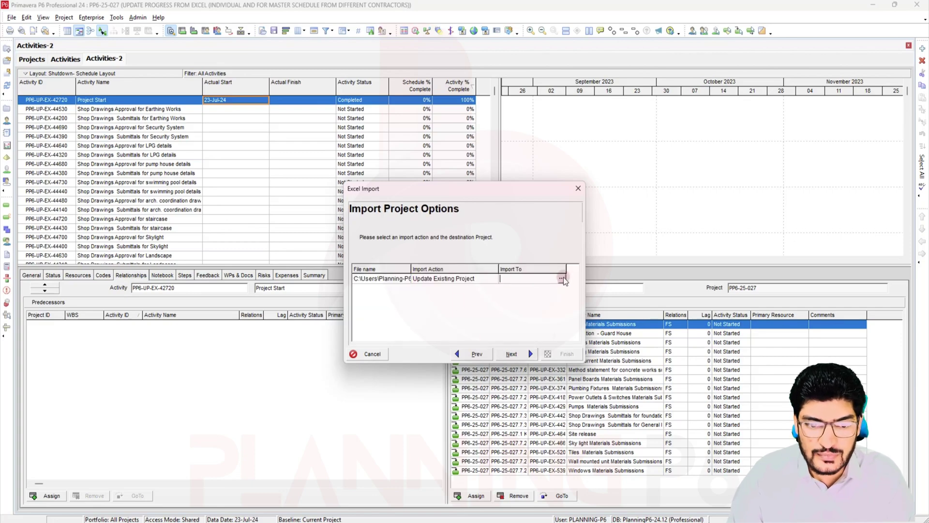
pyautogui.click(562, 279)
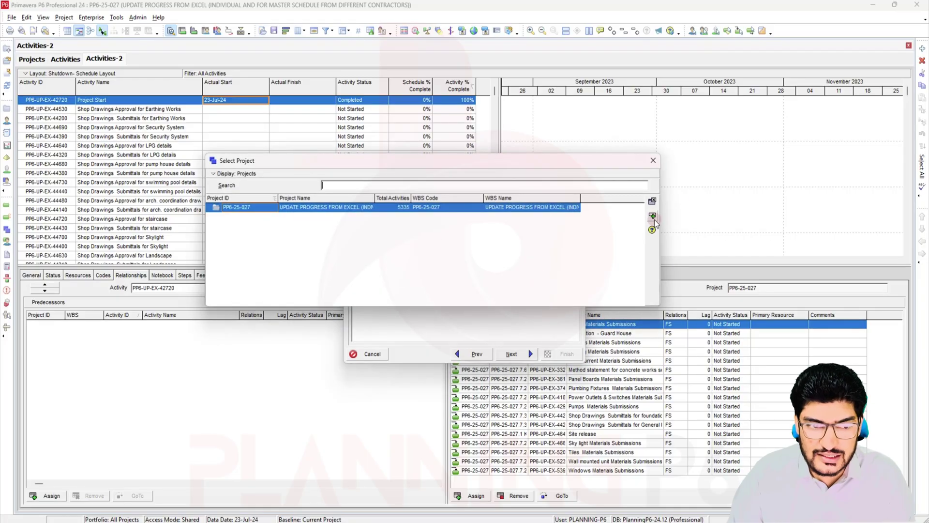
pyautogui.click(650, 201)
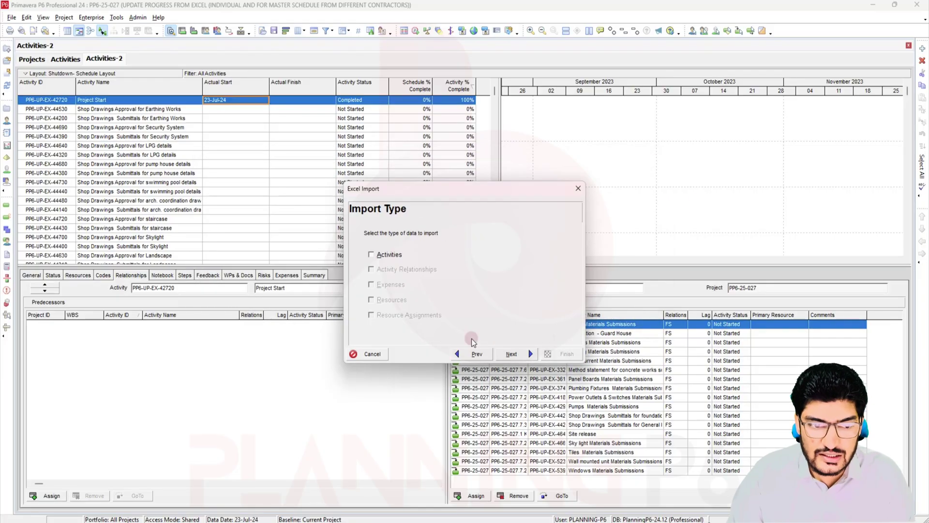
# - Select Activities as the data type, run the spreadsheet import and close the import result
pyautogui.click(372, 254)
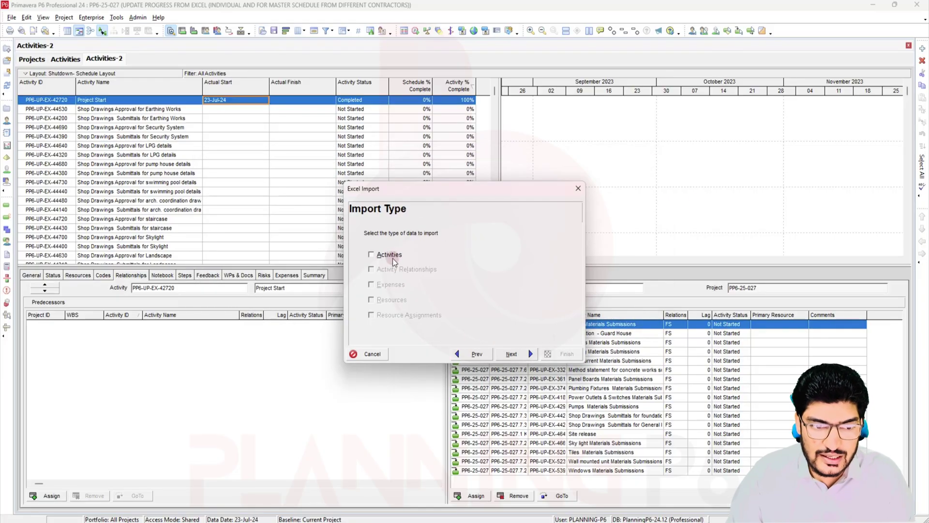
pyautogui.click(527, 355)
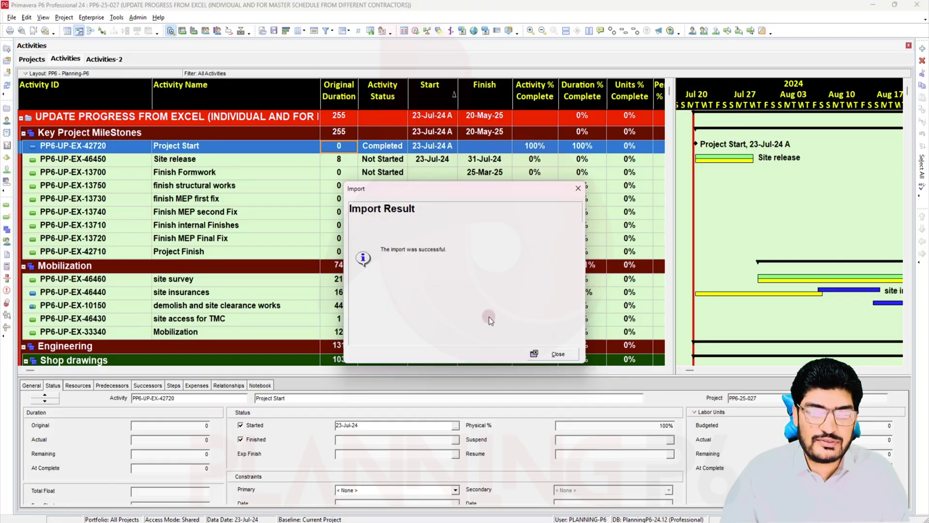
pyautogui.click(558, 354)
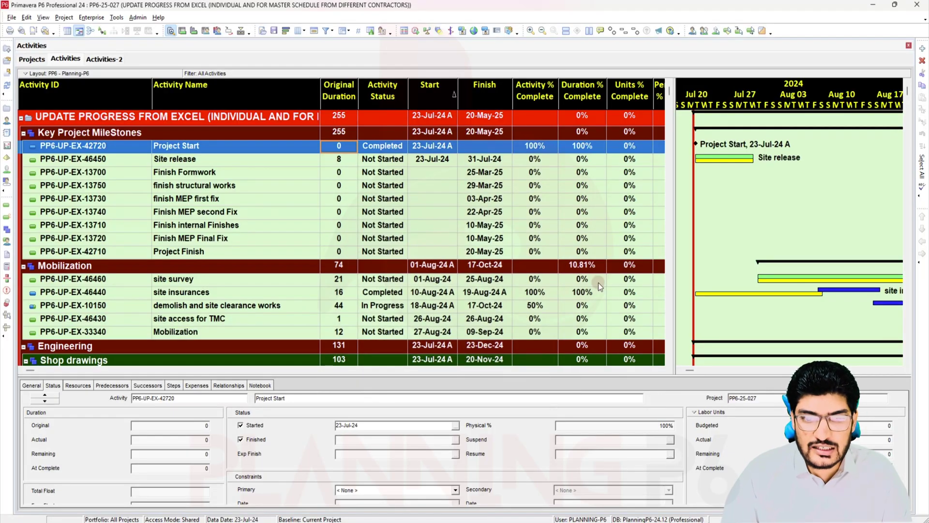
# - Check the imported actual dates, activity statuses and Activity % Complete values in the Activities and Activities-2 views
pyautogui.scroll(-2, 580, 258)
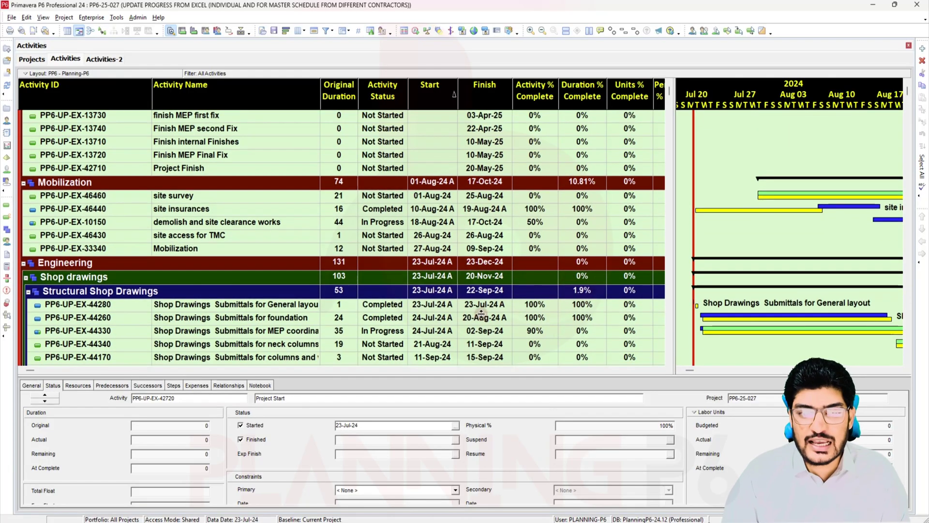
pyautogui.click(101, 58)
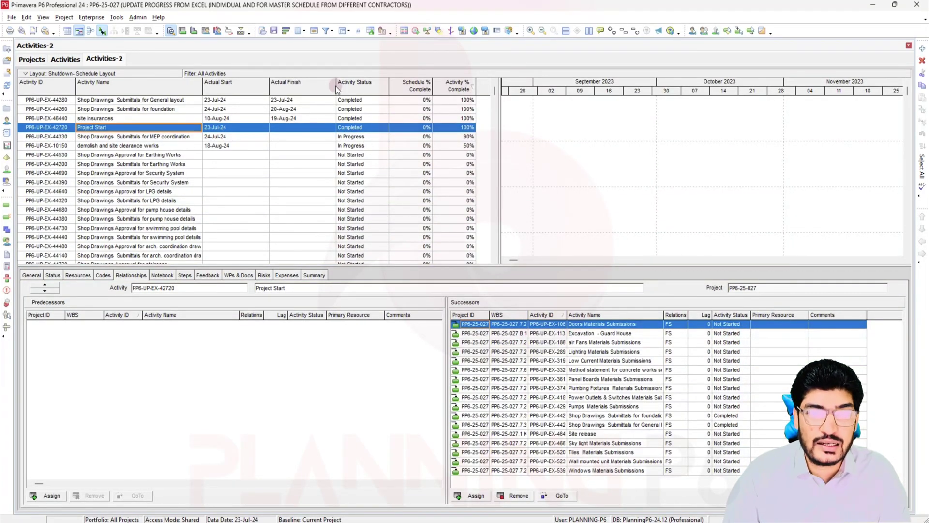
pyautogui.click(371, 137)
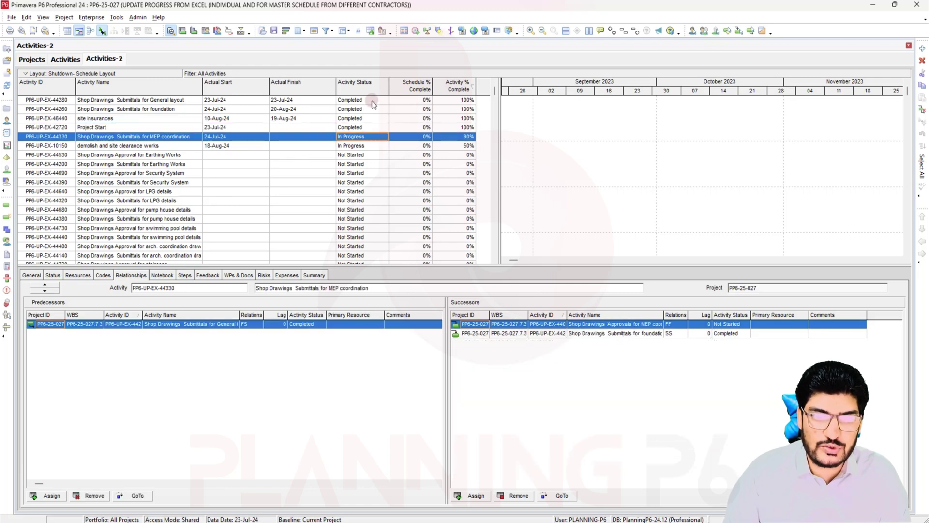
pyautogui.click(465, 146)
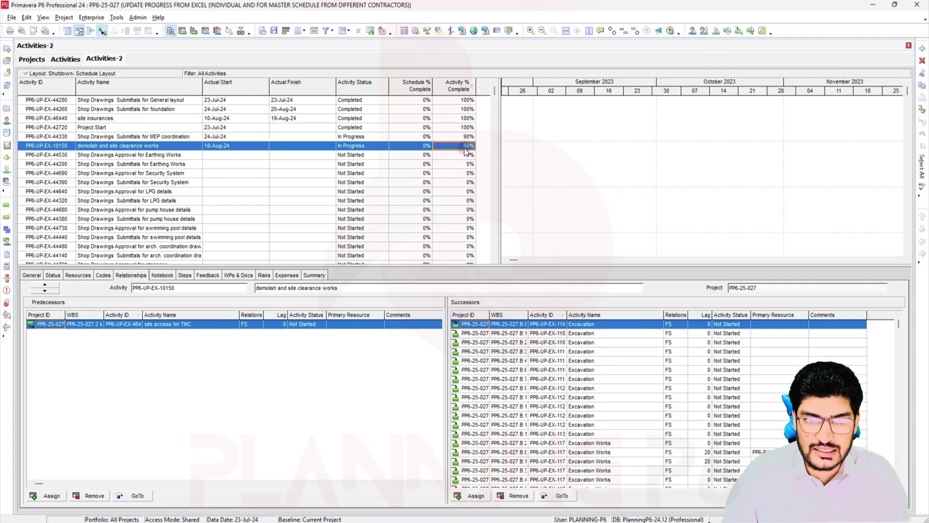
pyautogui.click(467, 139)
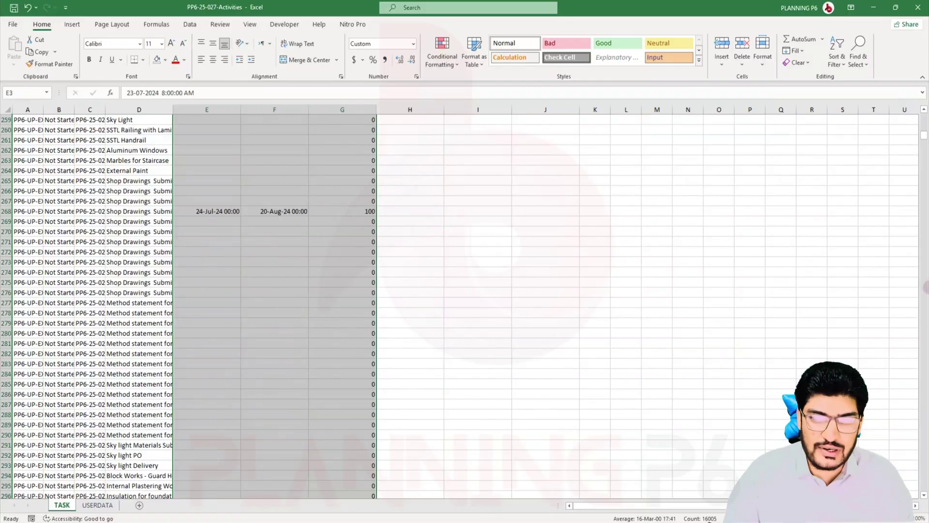
# - In the PP6-25-027-Activities workbook in Excel, extend the formatting of E3:G3 down to the last activity with Format Painter
pyautogui.moveTo(924, 138); pyautogui.dragTo(919, 116)
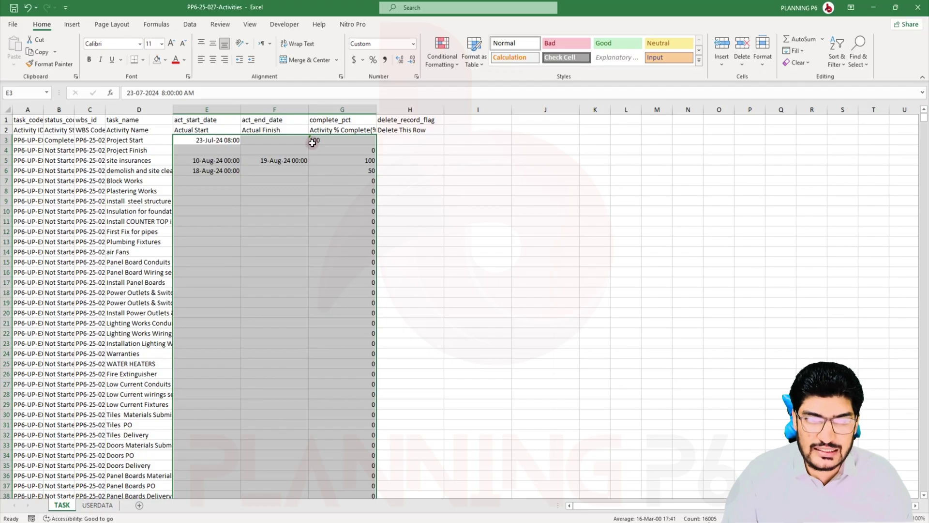
pyautogui.click(213, 141)
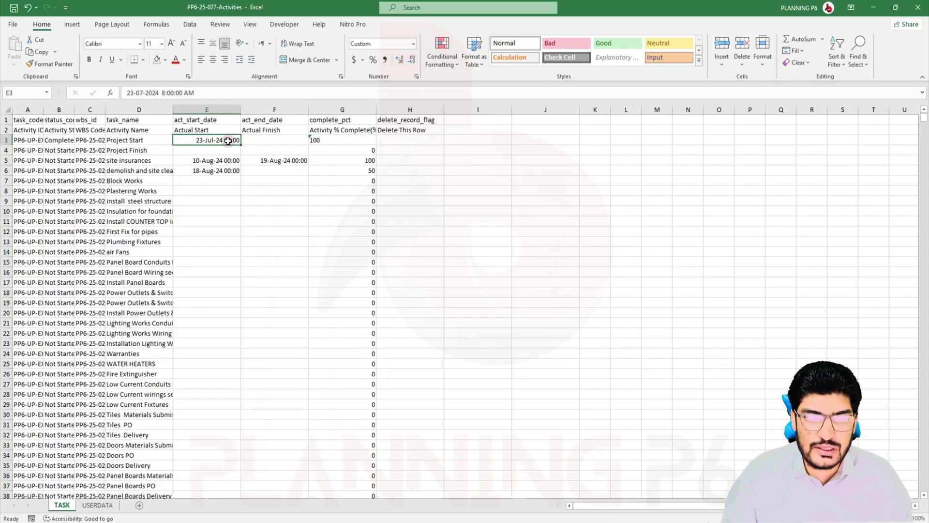
pyautogui.moveTo(228, 141); pyautogui.dragTo(339, 141)
pyautogui.click(43, 65)
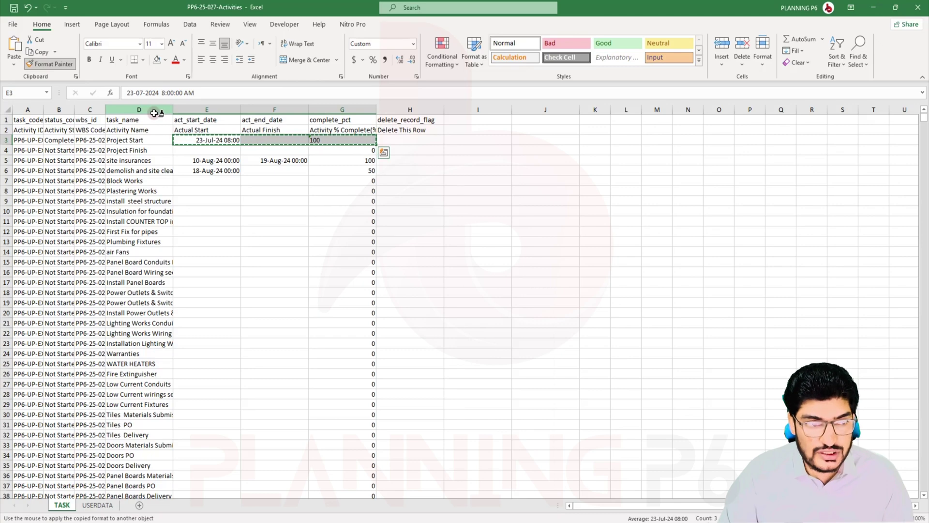
pyautogui.hotkey('ctrl', 'shift', 'Down')
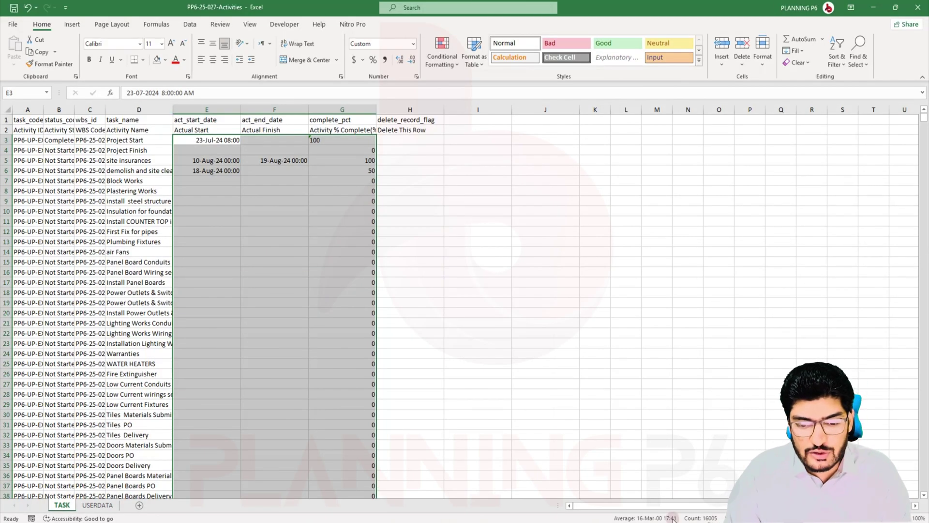
# - Switch to Primavera P6 and review project PP6-25-027 in the Projects view and its updated progress in the Activities view
pyautogui.hotkey('alt', 'Tab')
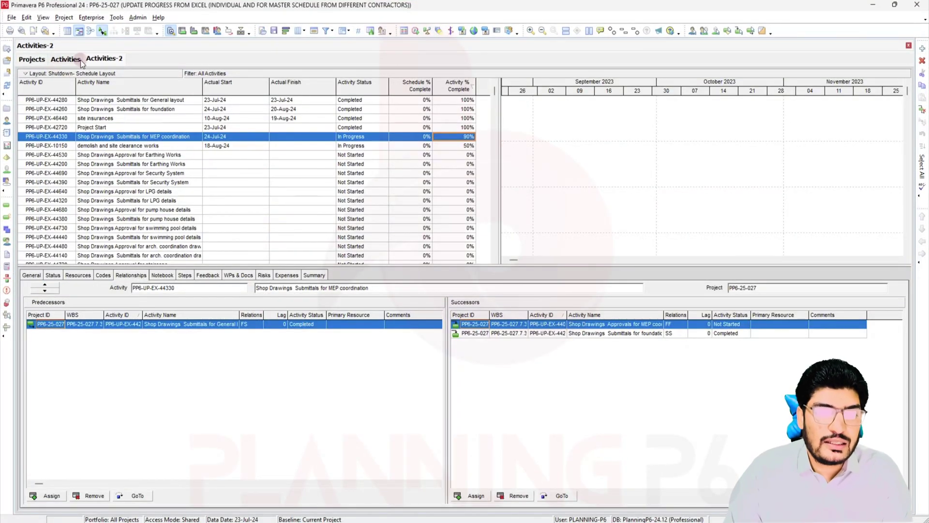
pyautogui.click(32, 60)
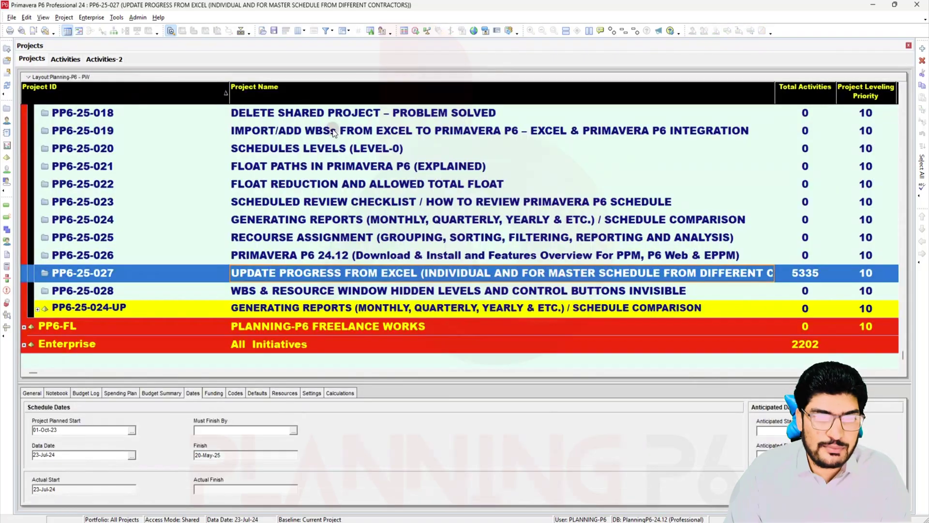
pyautogui.click(66, 60)
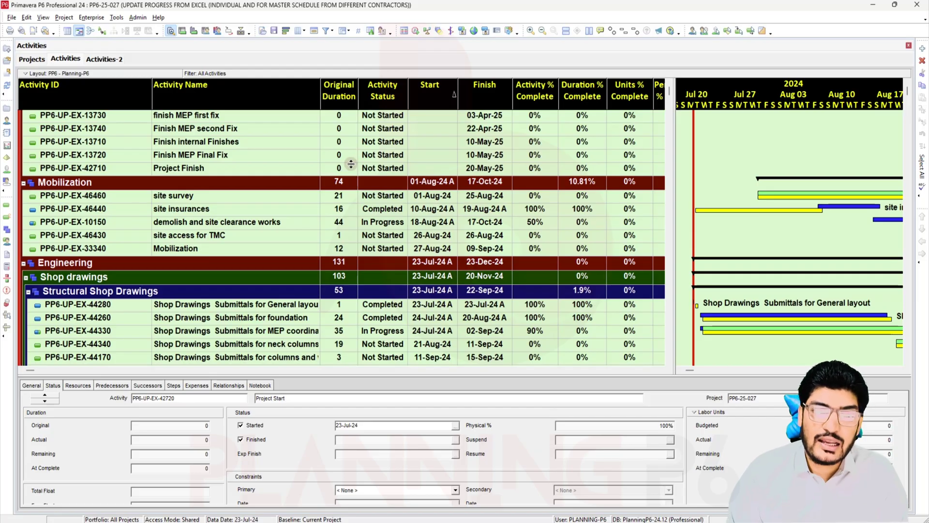
pyautogui.click(116, 18)
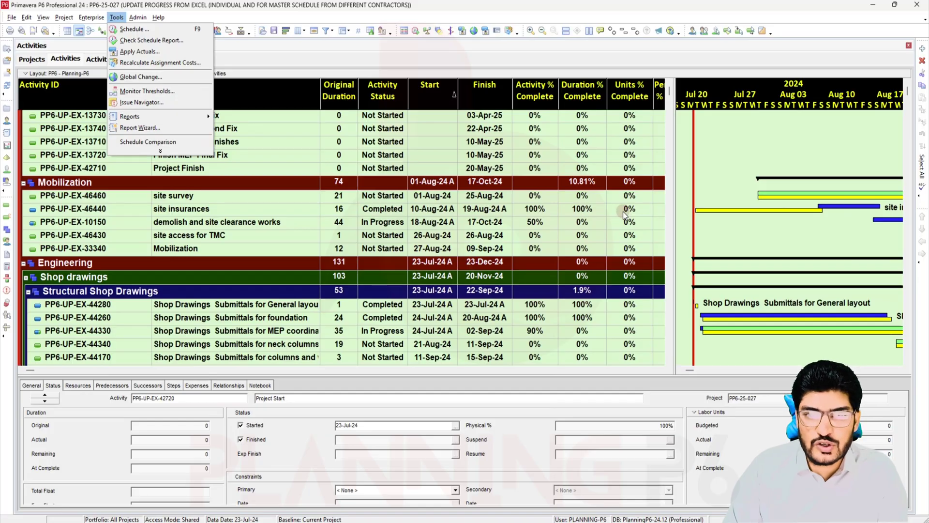
pyautogui.click(580, 217)
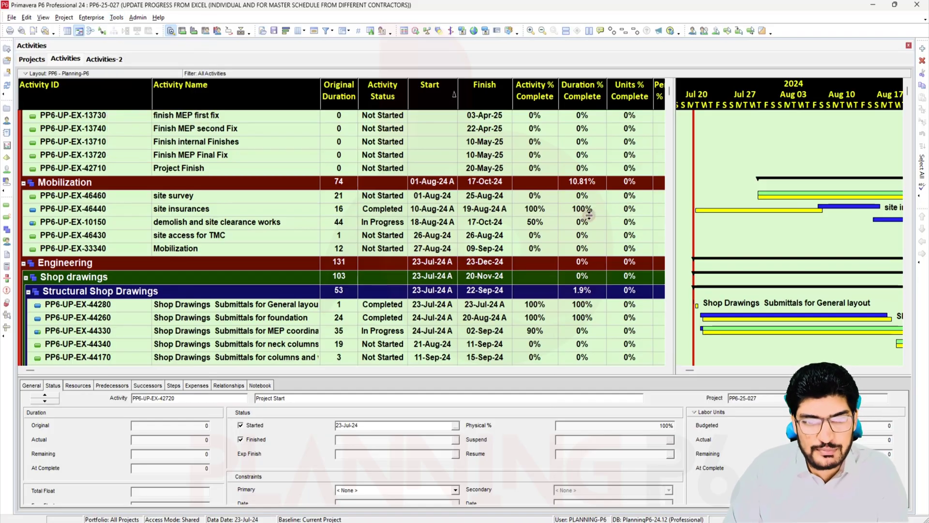